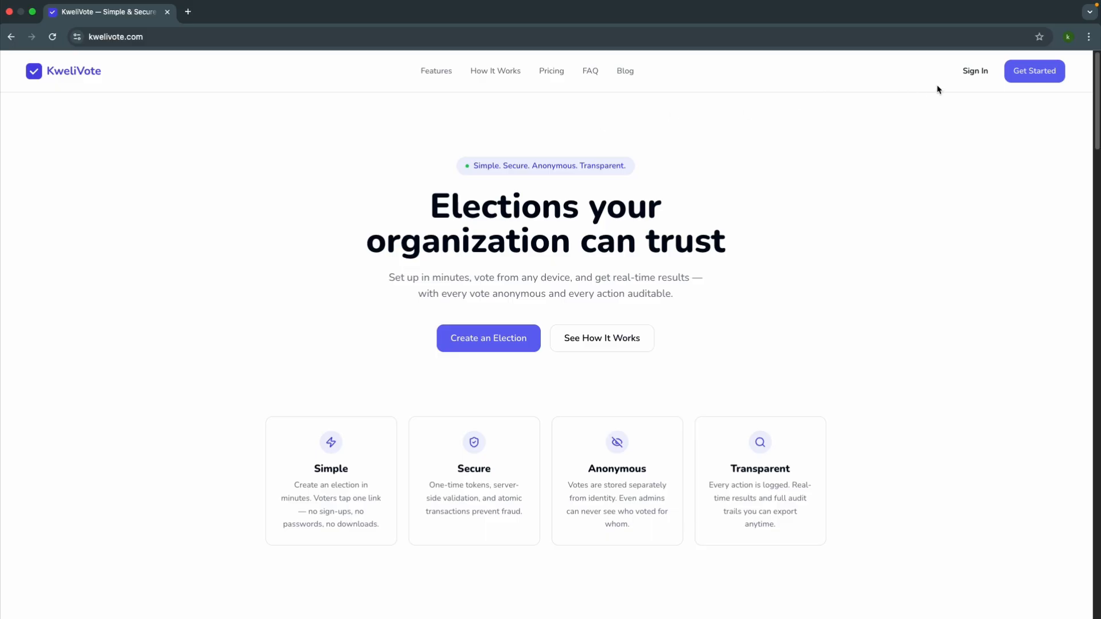
Step: Sign in to KweliVote with the Google account and start creating a new election
left_click(973, 75)
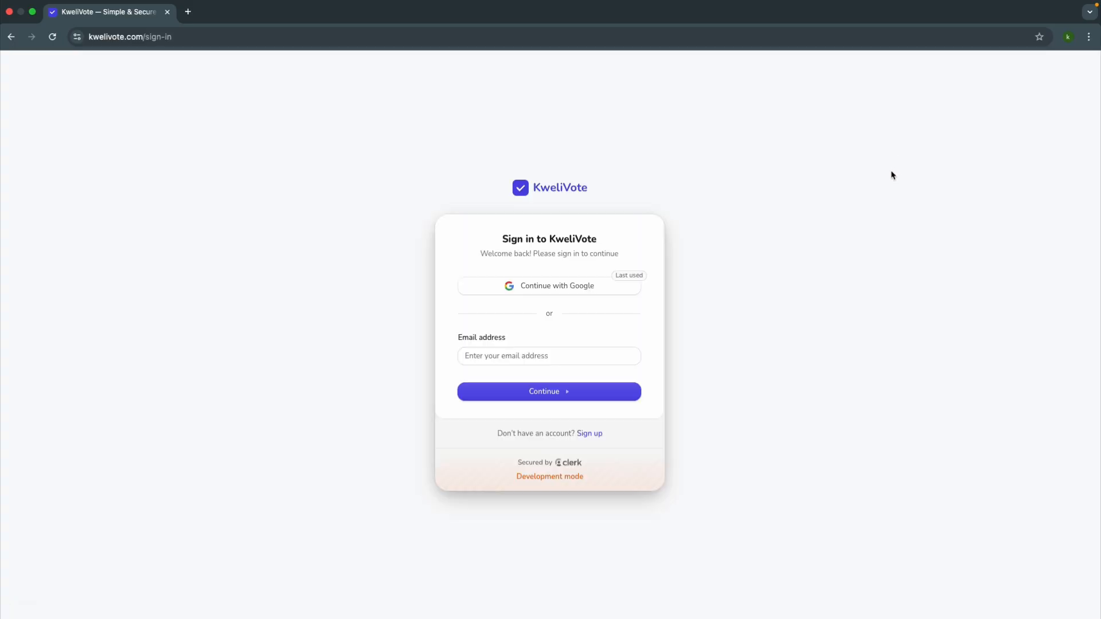
left_click(552, 284)
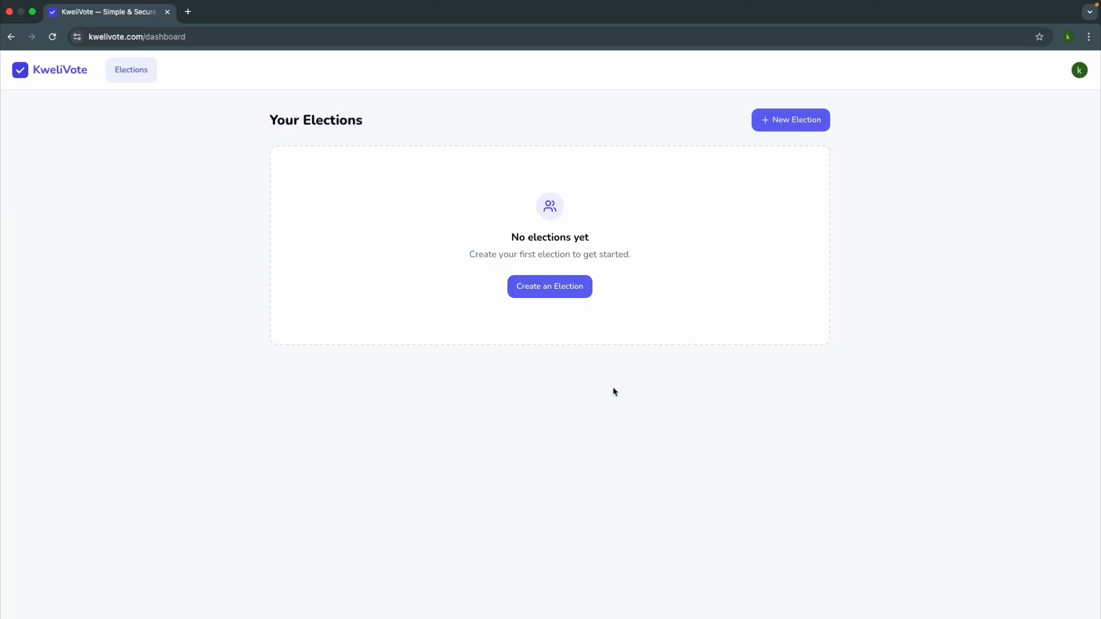
left_click(554, 293)
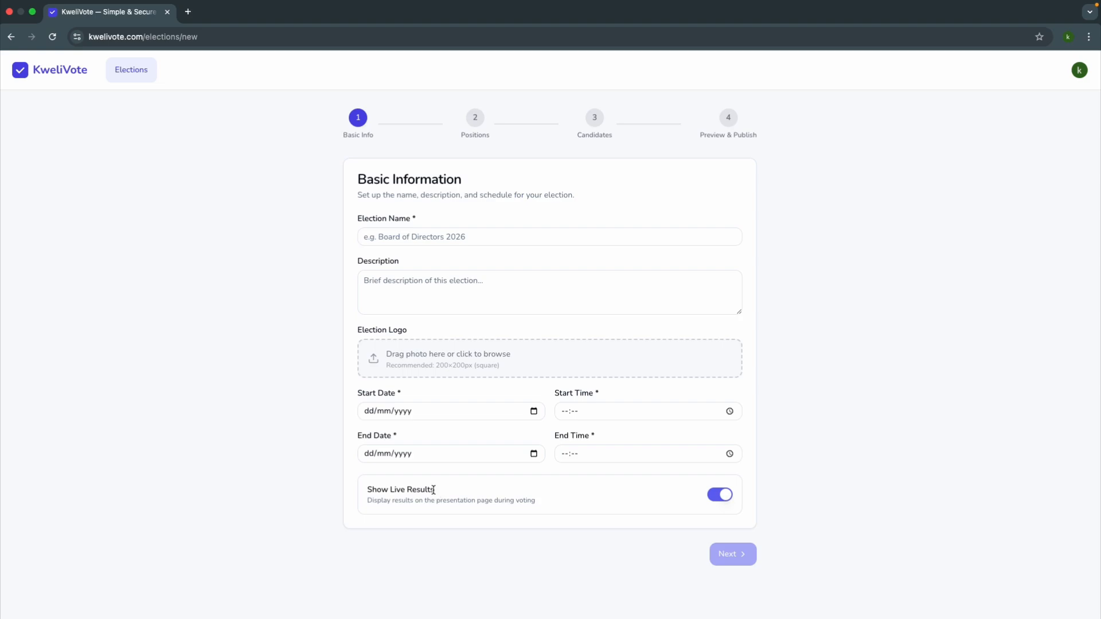
Step: Name the election "2026 Board of Directors Election" and describe it as "Board of Directors Election for our organization for the year 2026"
left_click(404, 233)
type("2026 Board of Directors Election")
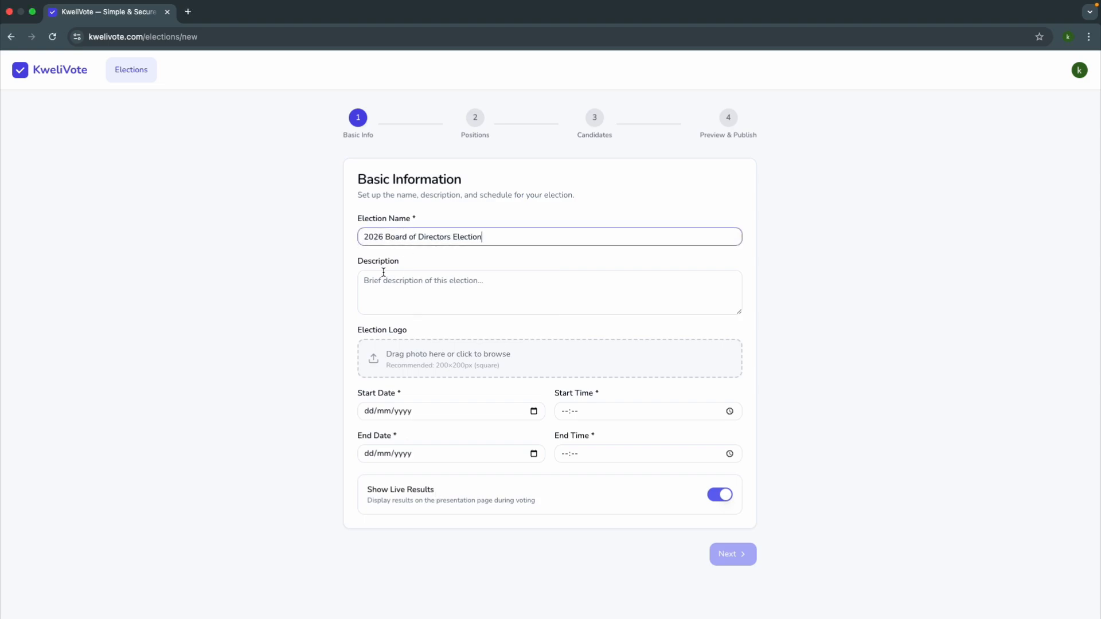
left_click(385, 289)
type("Board of Directors Election for our organisation for the year 2026")
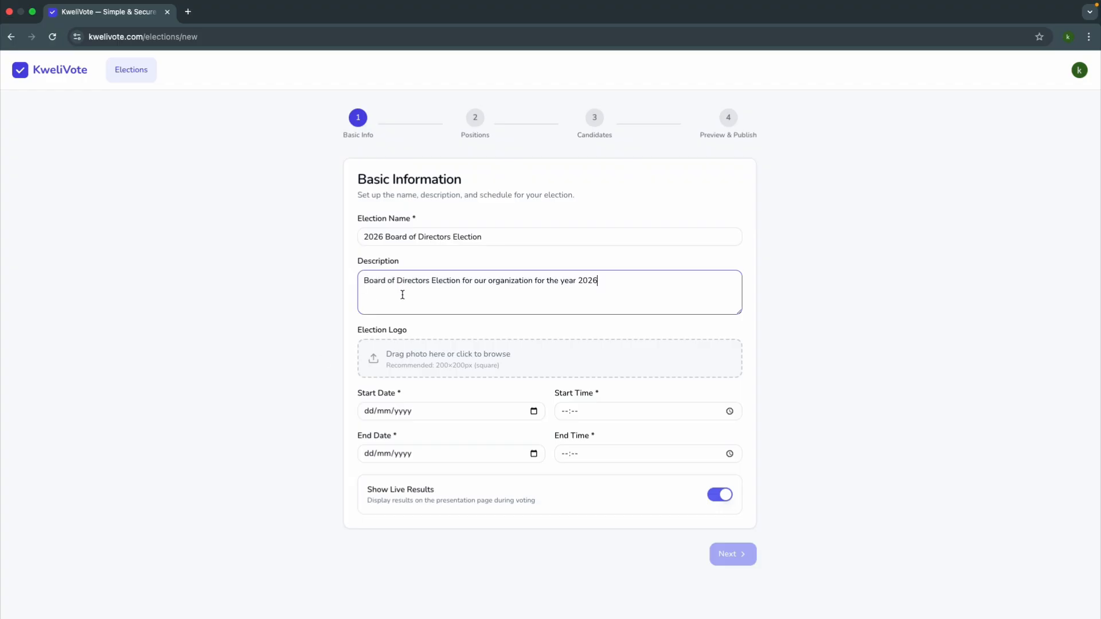
Step: Upload the Rotary logo image as the election logo
left_click(405, 361)
left_click(746, 434)
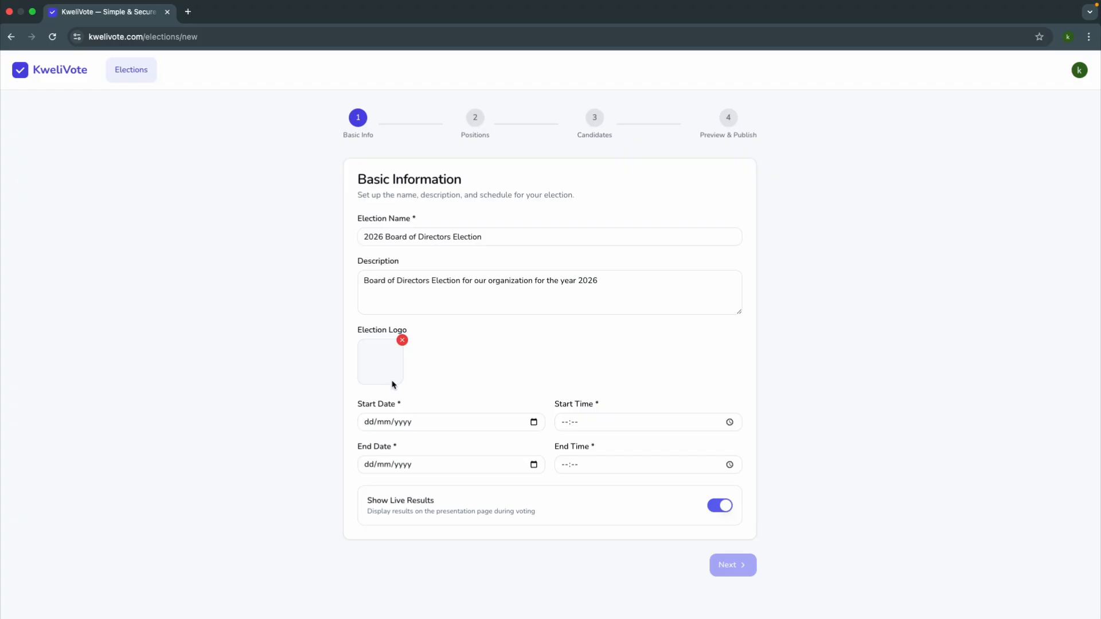
Step: Set both the election's start date and end date to 11/04/2026
left_click(534, 423)
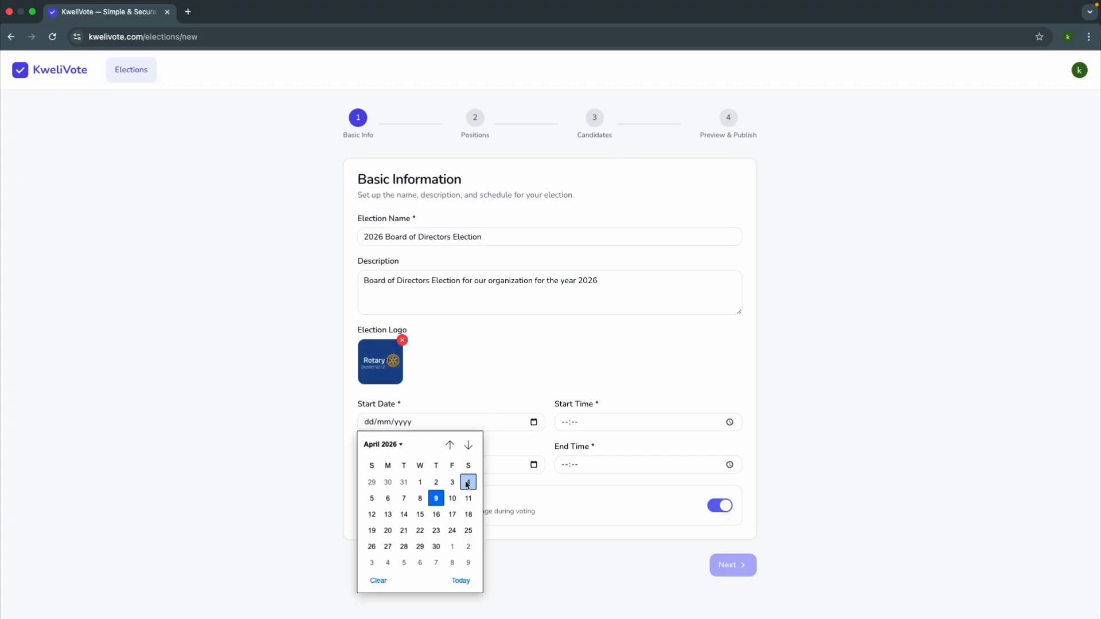
left_click(467, 498)
left_click(533, 464)
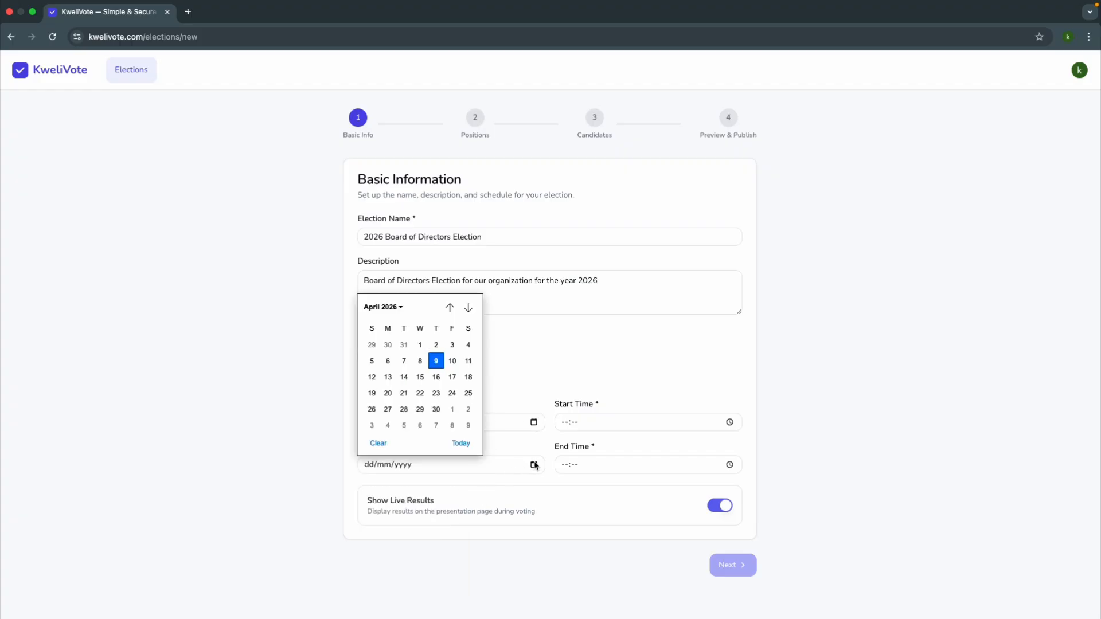
left_click(468, 361)
Step: Set the start time to 12:15 and the end time to 18:20, and continue to the positions stage
left_click(729, 423)
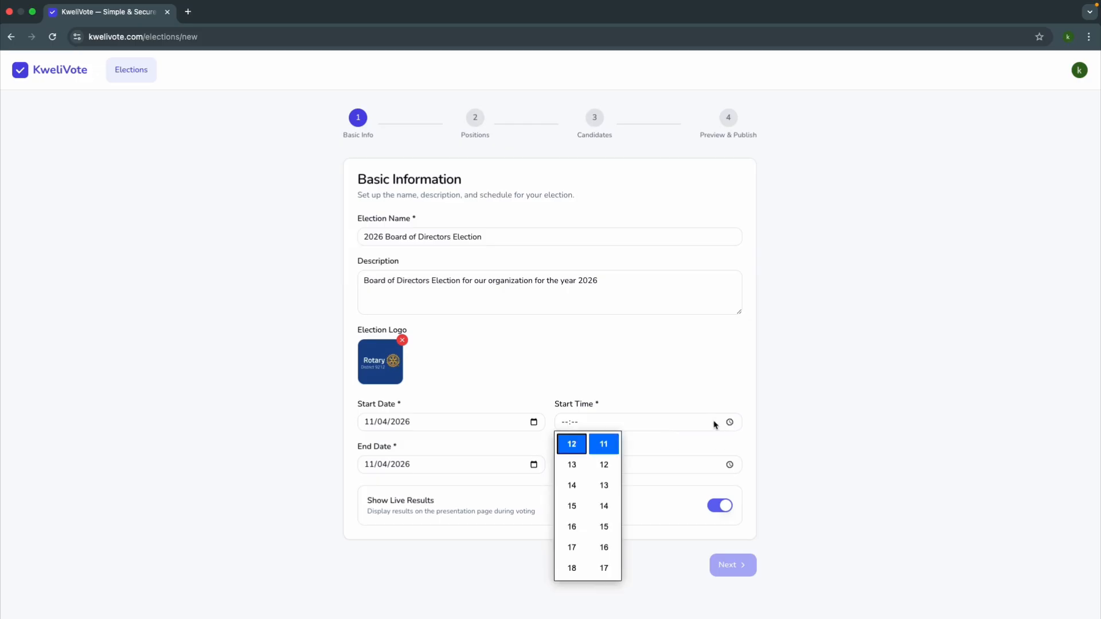
left_click(605, 524)
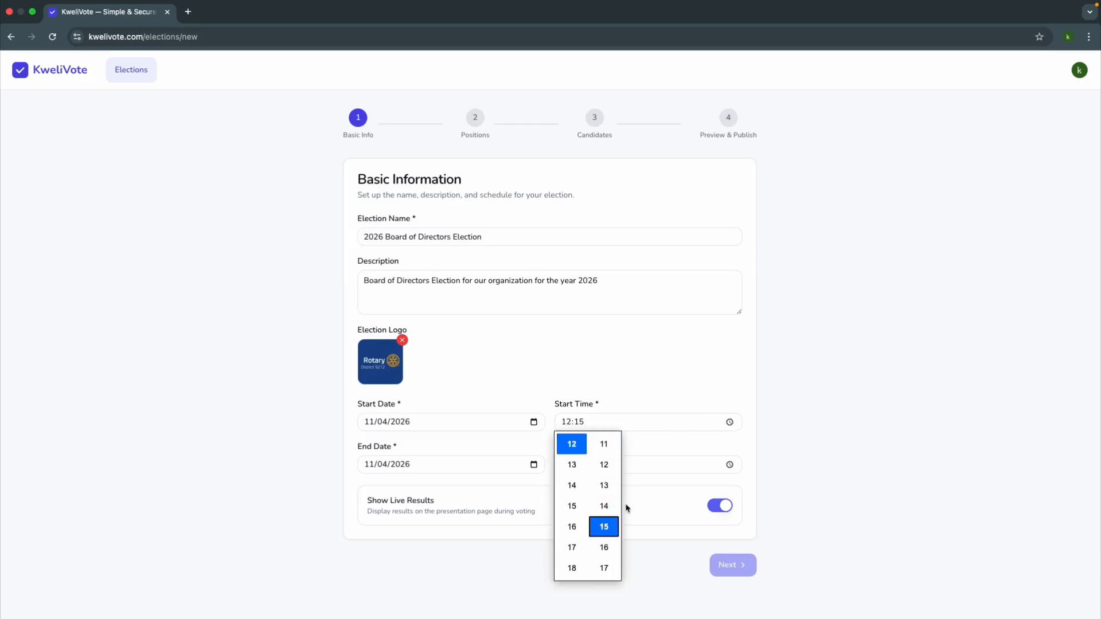
left_click(729, 464)
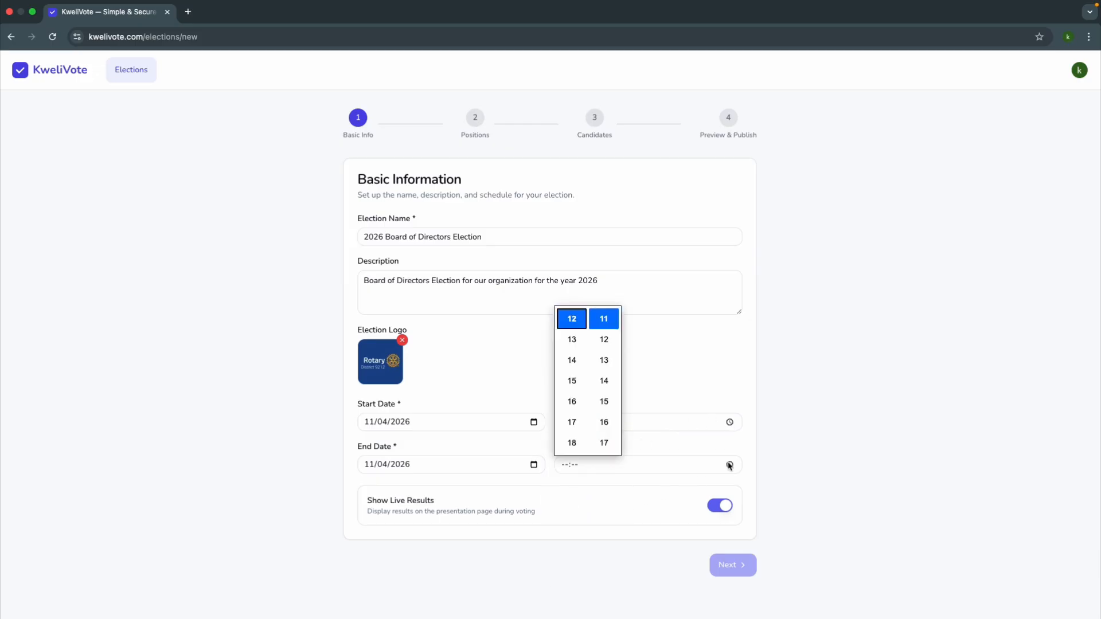
left_click(575, 444)
scroll(602, 443, "down", 3)
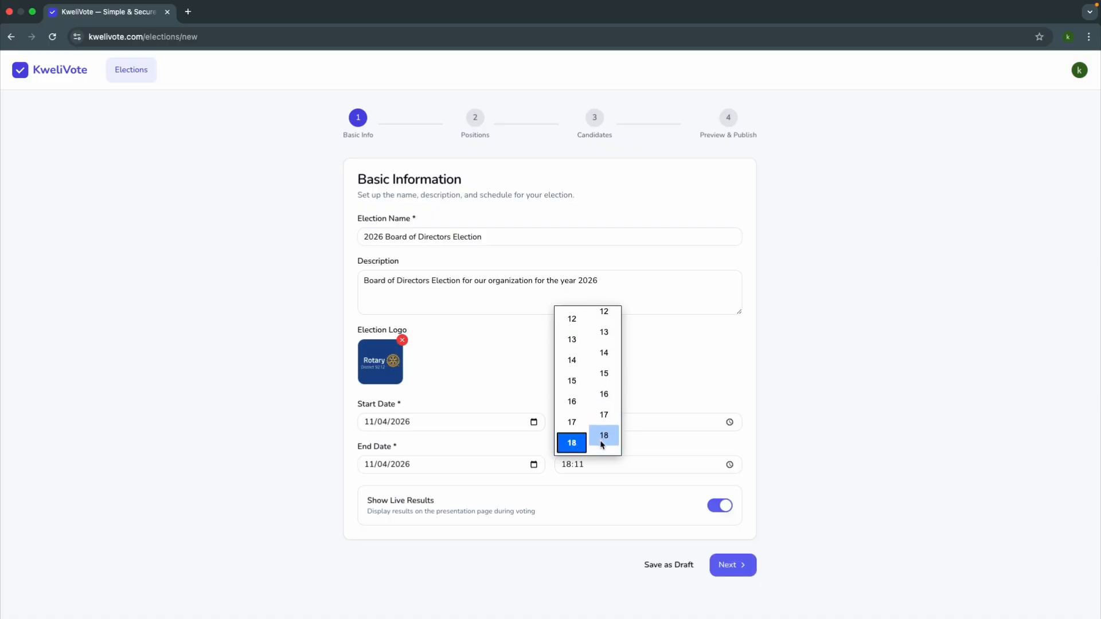
left_click(603, 400)
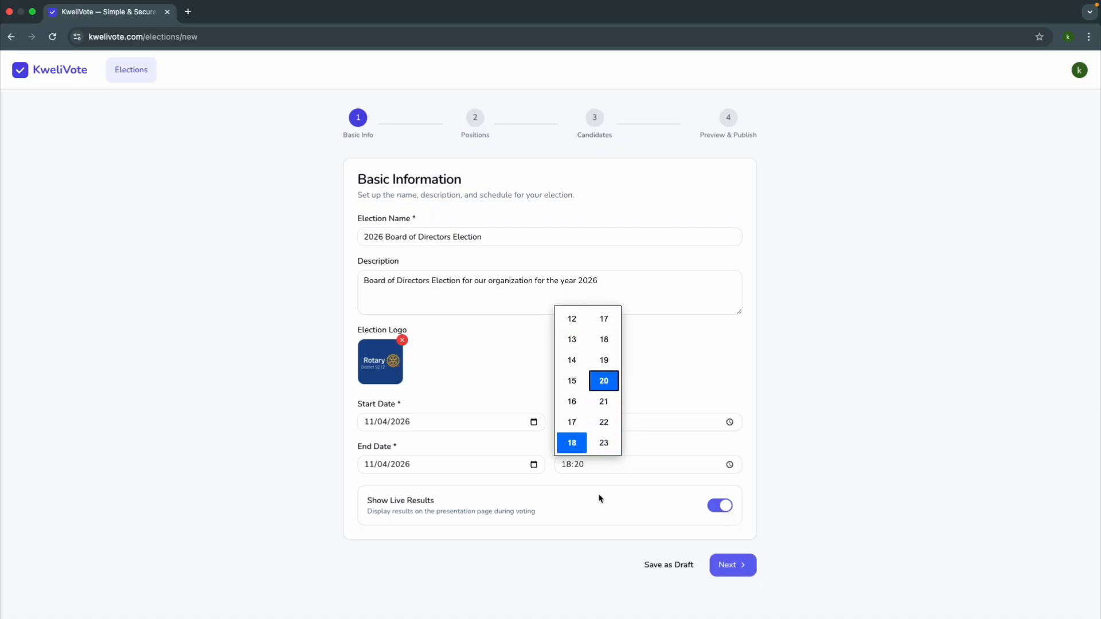
left_click(592, 480)
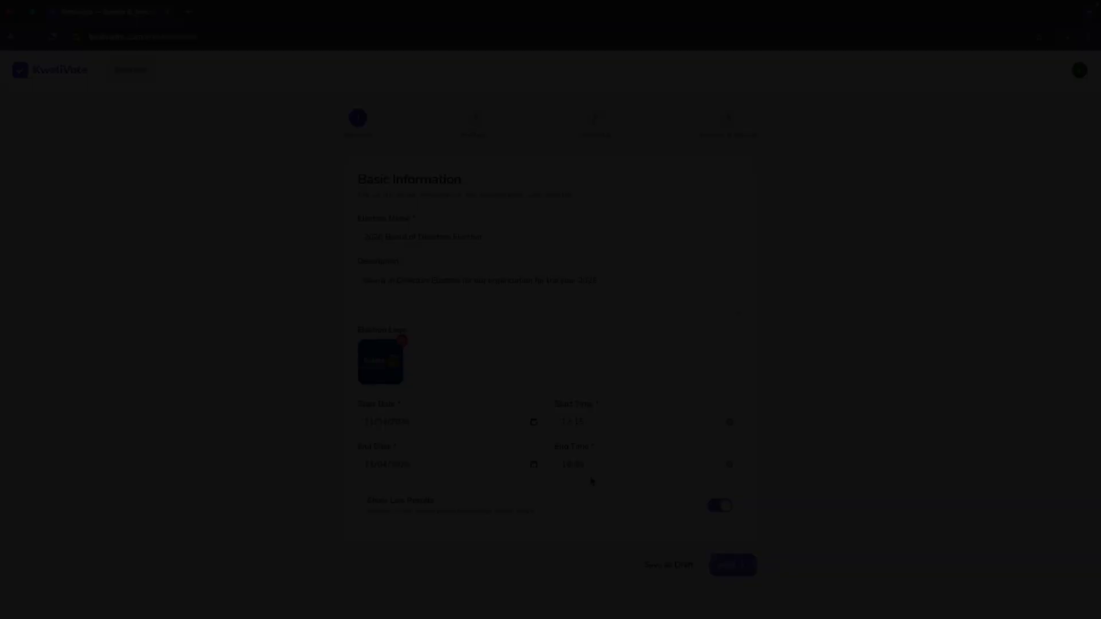
left_click(732, 565)
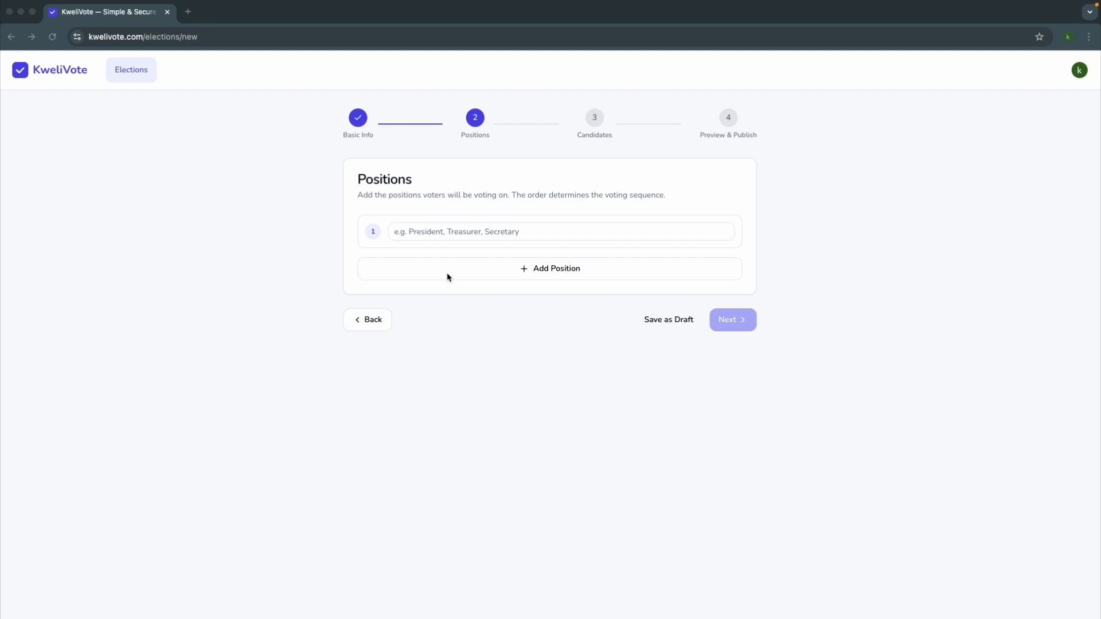
Step: Enter "1. President" as the first position and add "Vice President" as the second
left_click(424, 231)
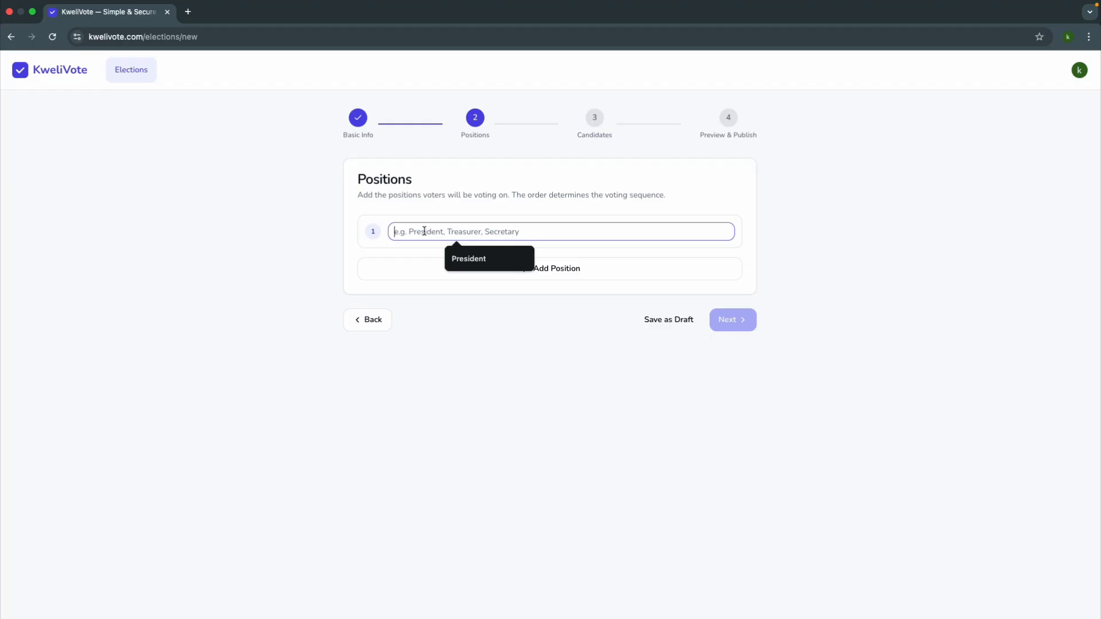
type("1. President")
left_click(471, 270)
left_click(430, 281)
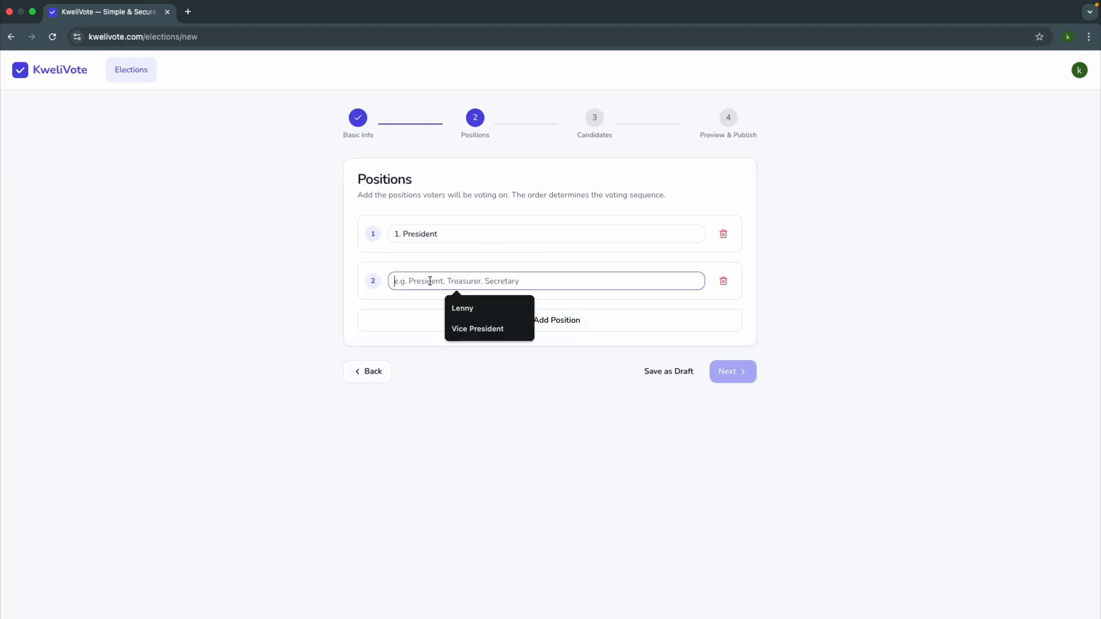
left_click(470, 332)
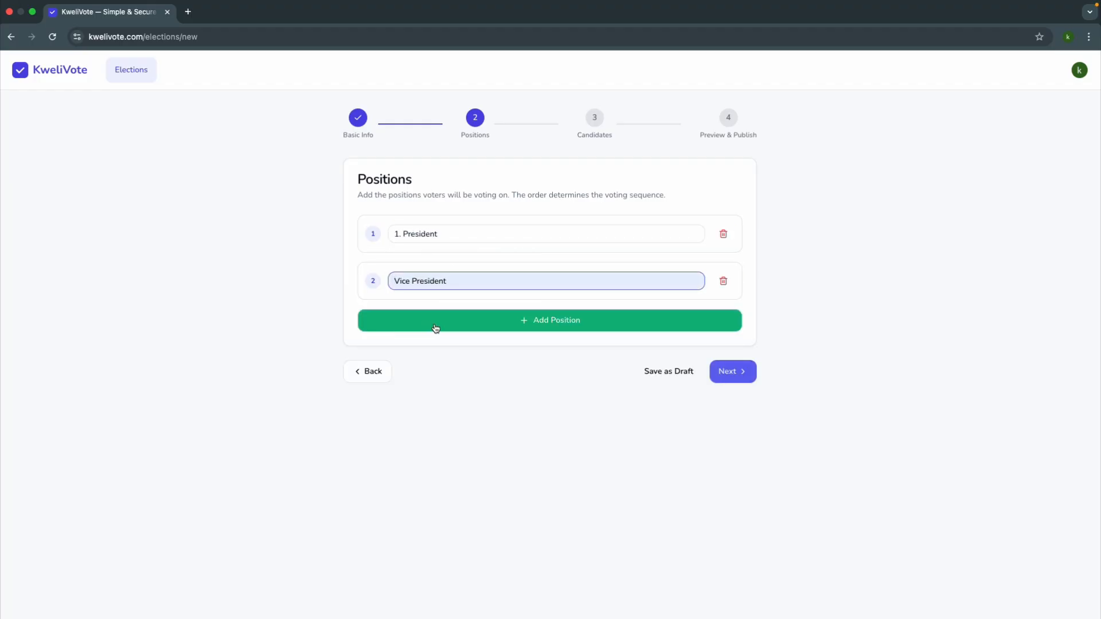
Step: Add "Approval of the Audited Financial Report (2025 - 2026)" and "Approval to amend the Constitution" as further positions, and continue to the candidates stage
left_click(435, 329)
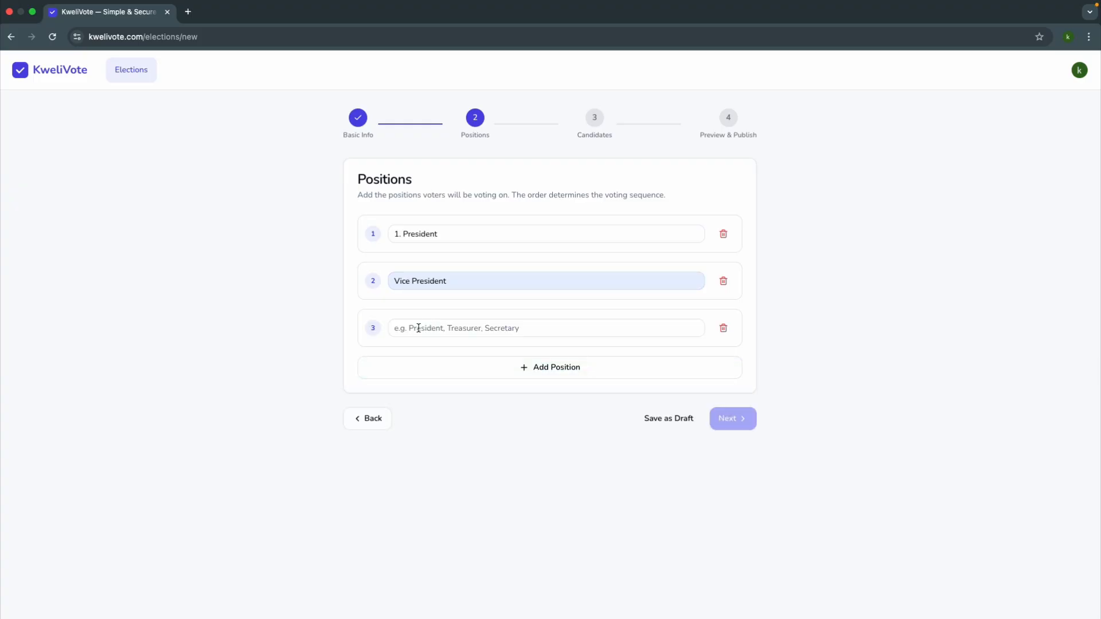
left_click(418, 327)
left_click(476, 356)
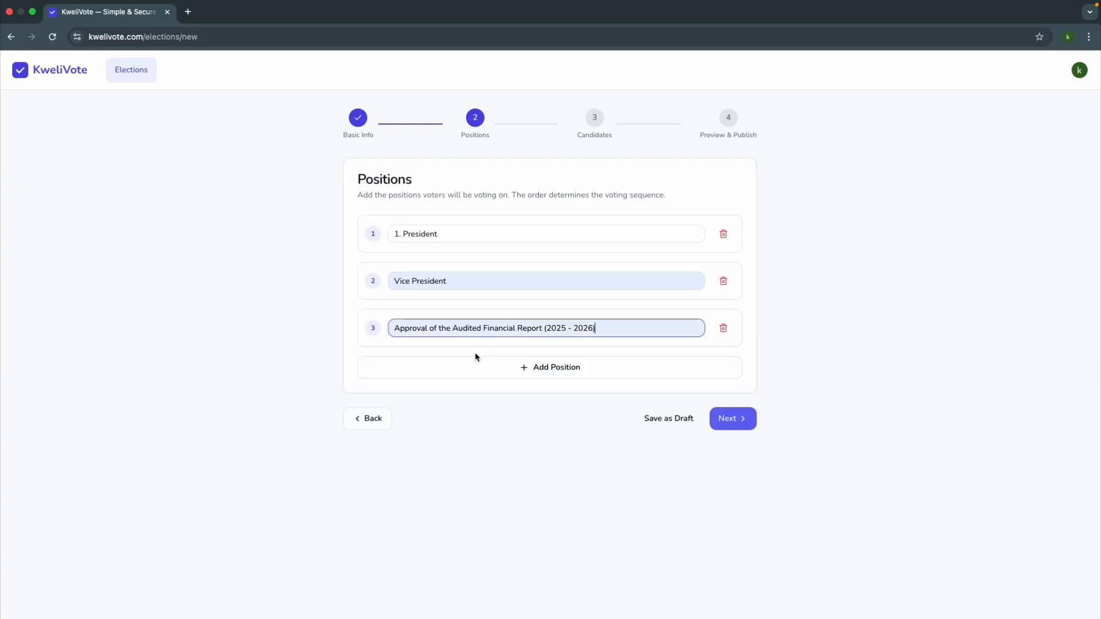
left_click(450, 369)
left_click(447, 373)
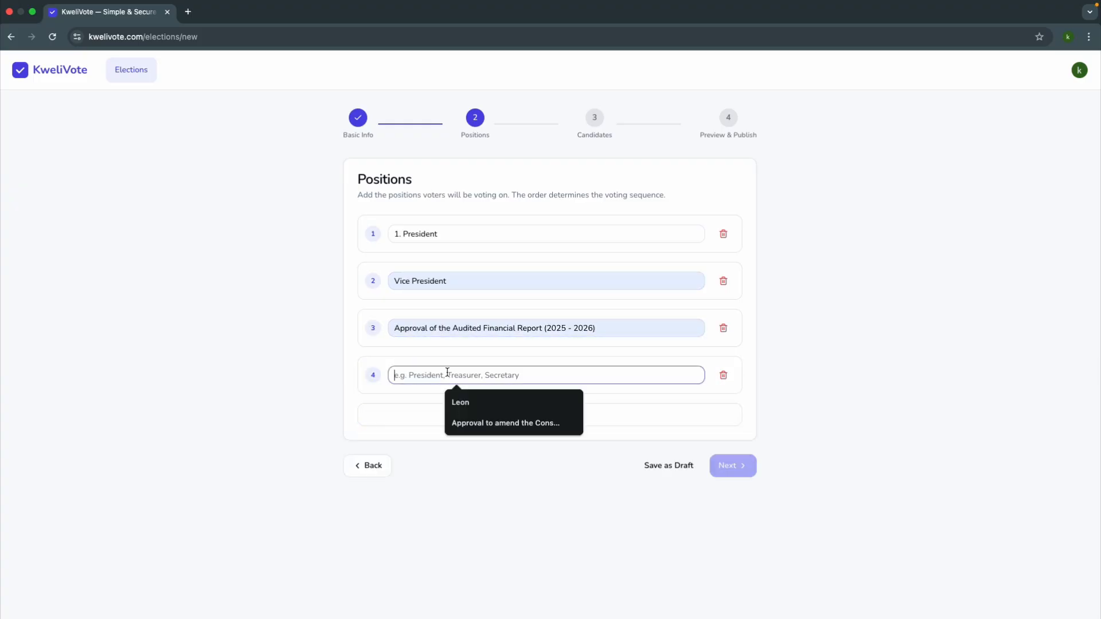
left_click(479, 424)
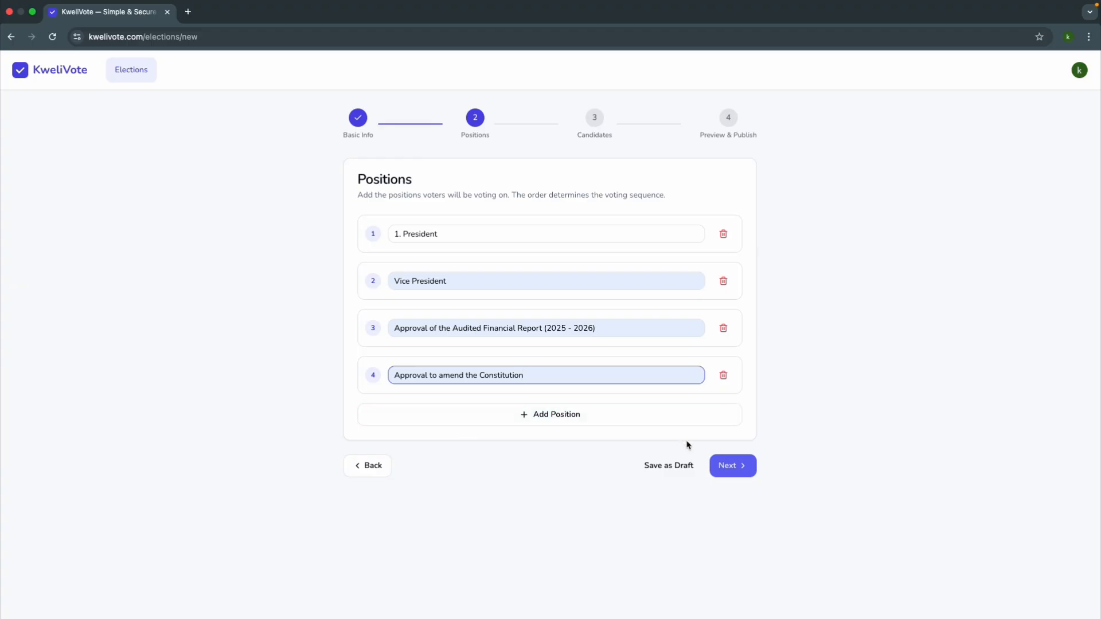
left_click(730, 465)
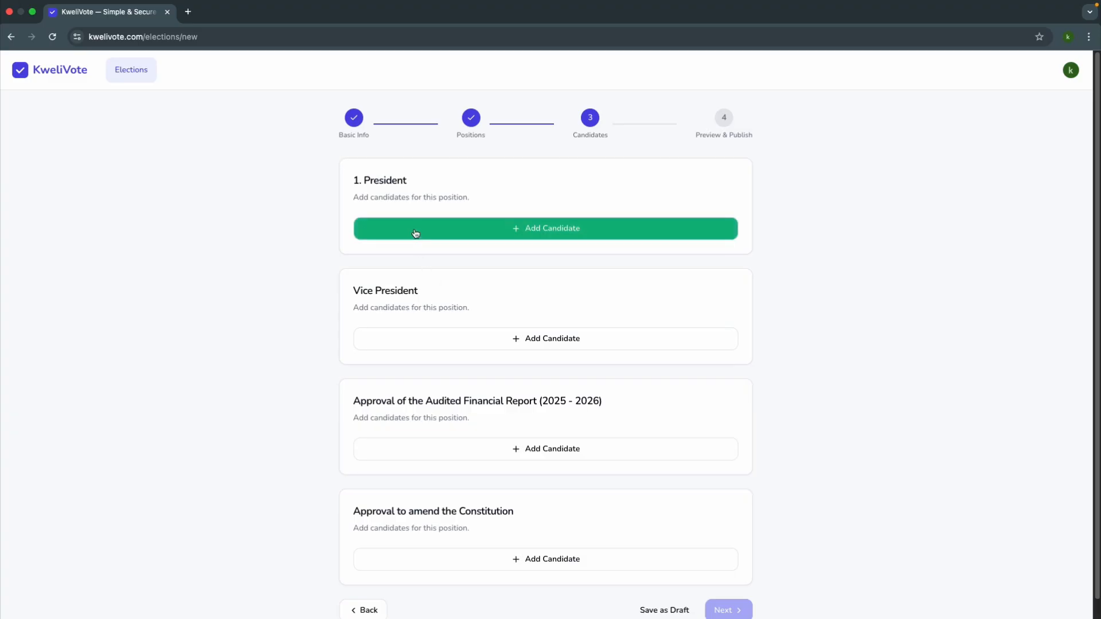
Step: Add the first President candidate with a full name, the description "Fomer Treasurer" and the candidate's portrait photo
left_click(505, 237)
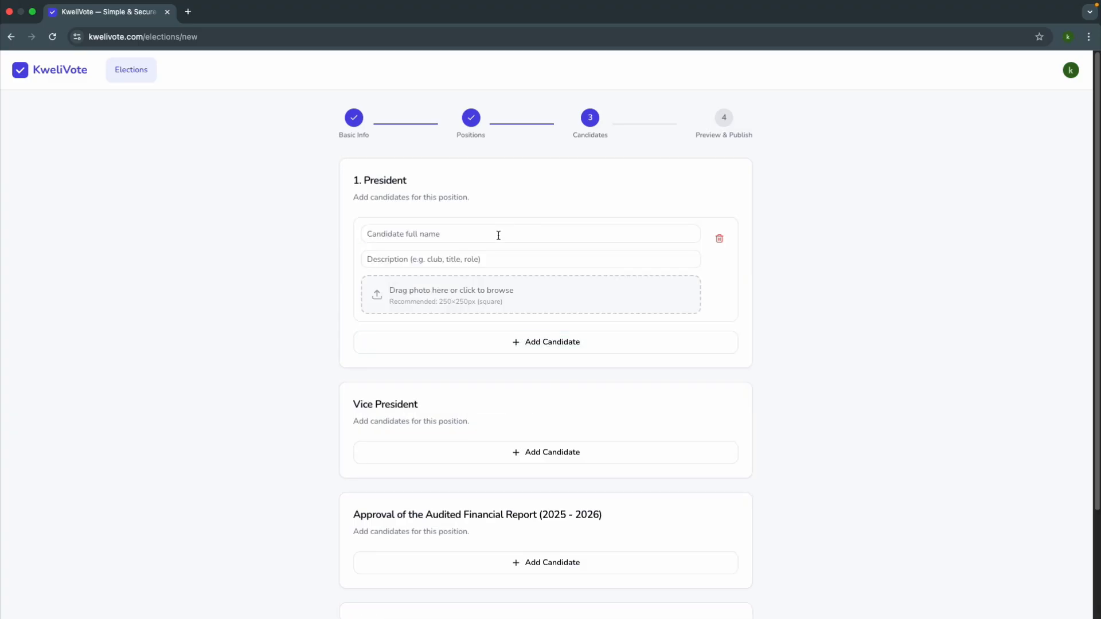
left_click(451, 237)
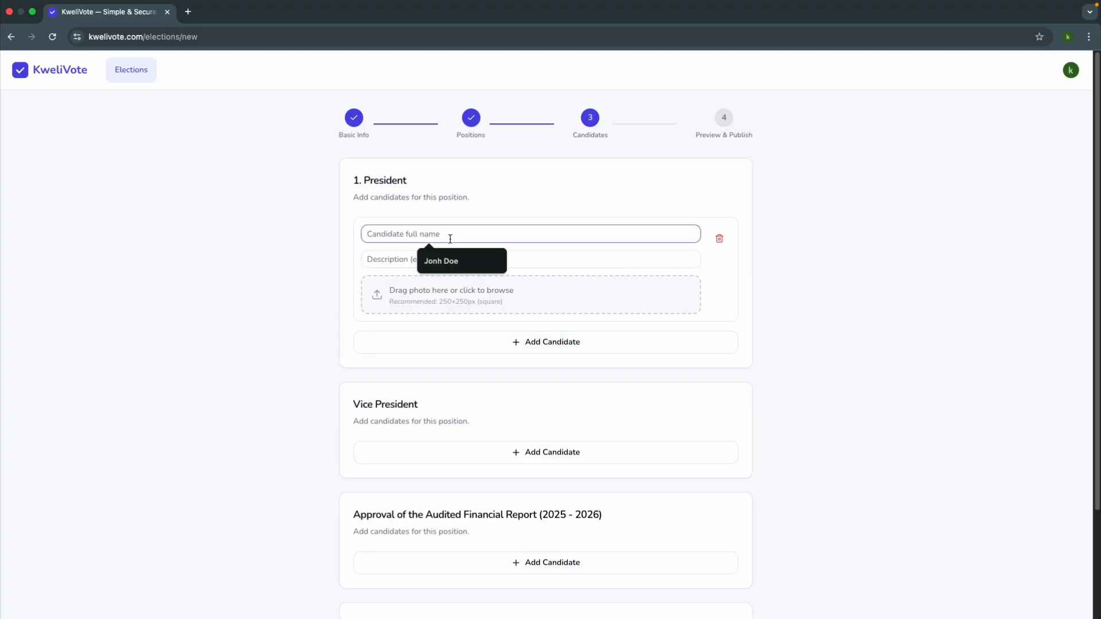
left_click(450, 261)
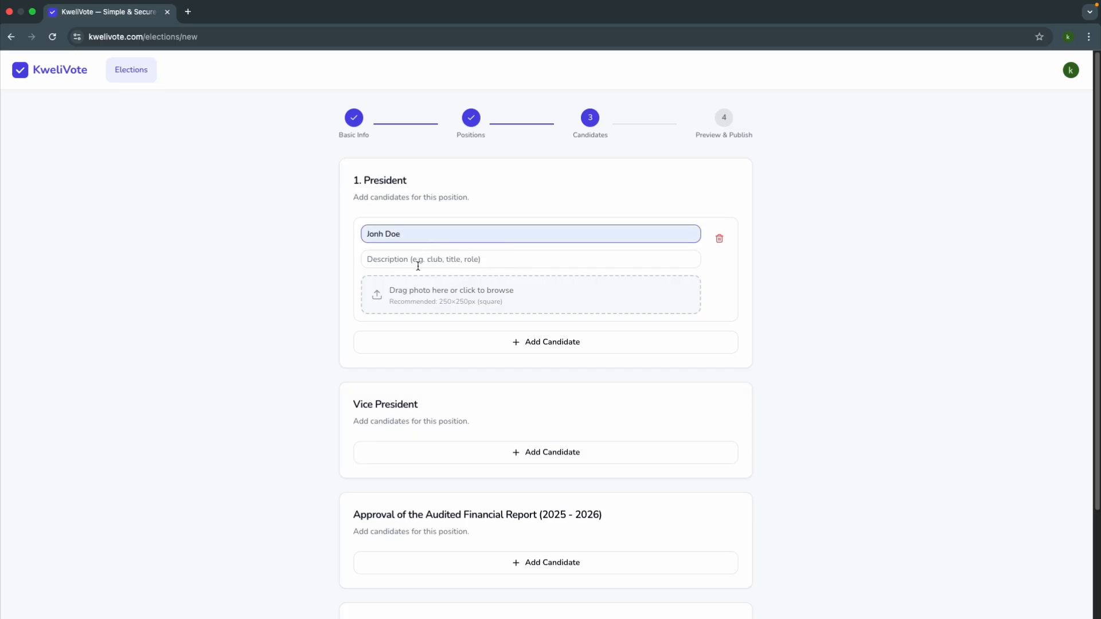
left_click(418, 260)
left_click(464, 294)
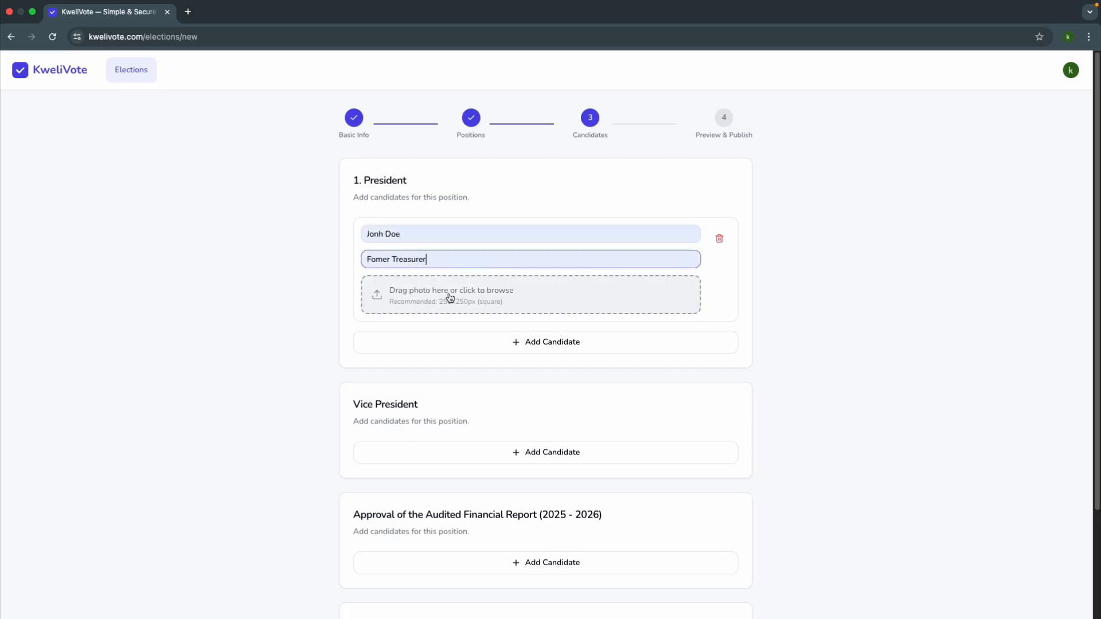
left_click(447, 295)
left_click(747, 433)
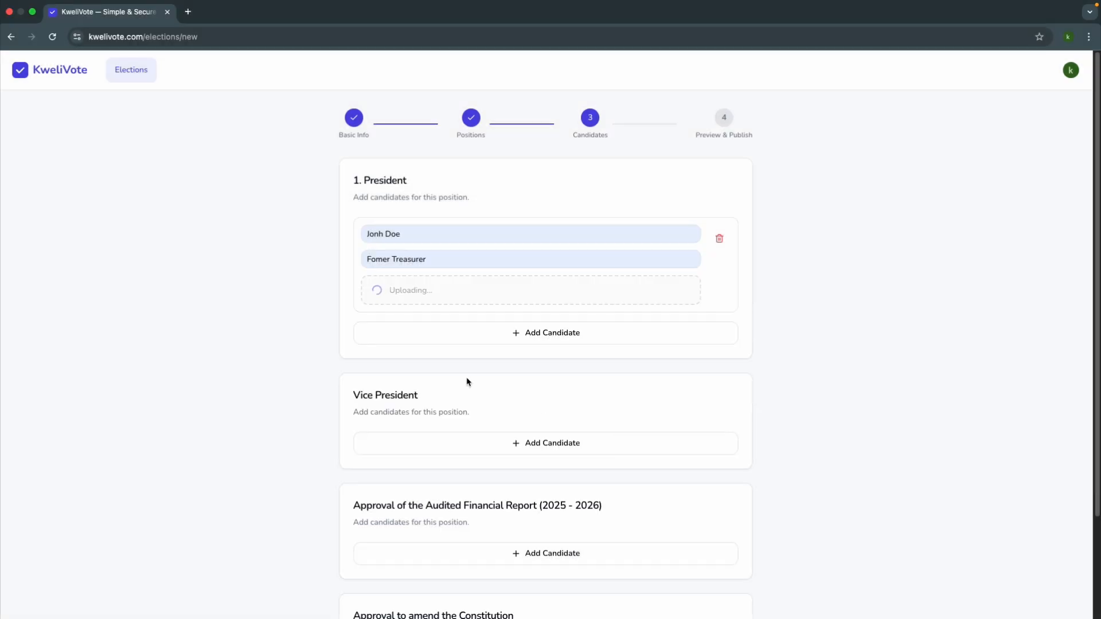
Step: Add a second President candidate with a full name, the description "Fomer Secretary" and the matching portrait photo from Downloads
scroll(460, 379, "down", 1)
scroll(459, 378, "down", 2)
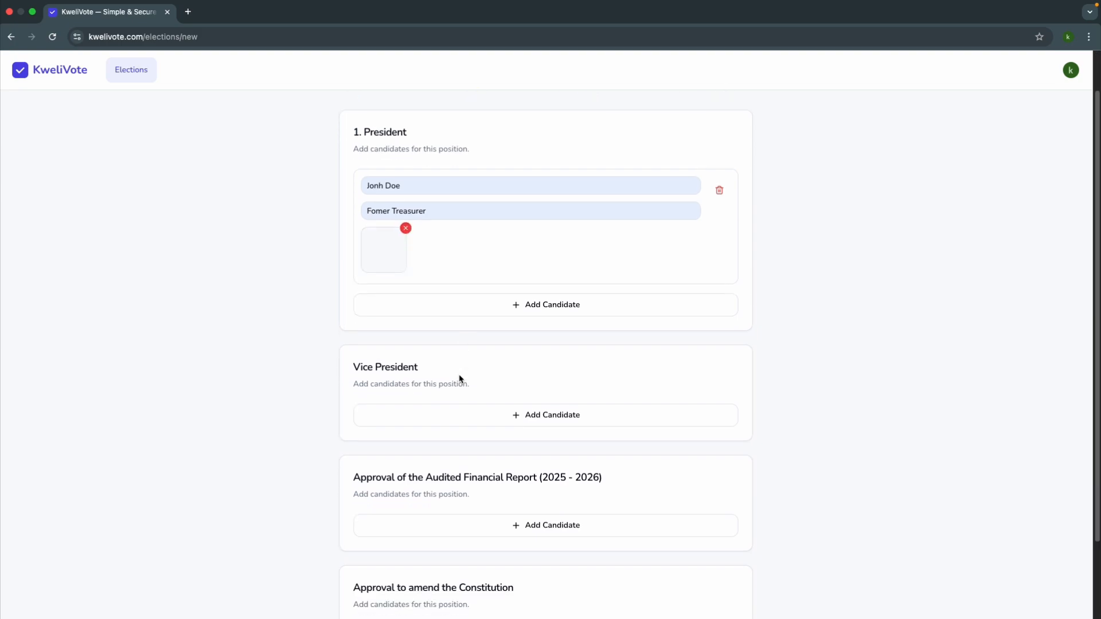
left_click(430, 313)
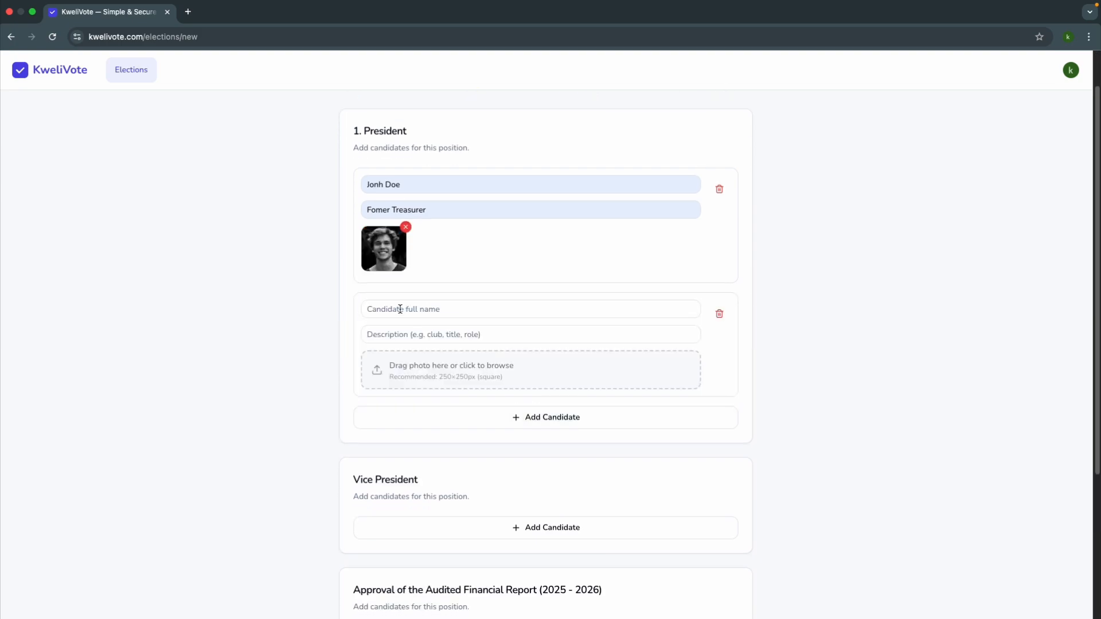
left_click(400, 308)
left_click(421, 333)
left_click(412, 333)
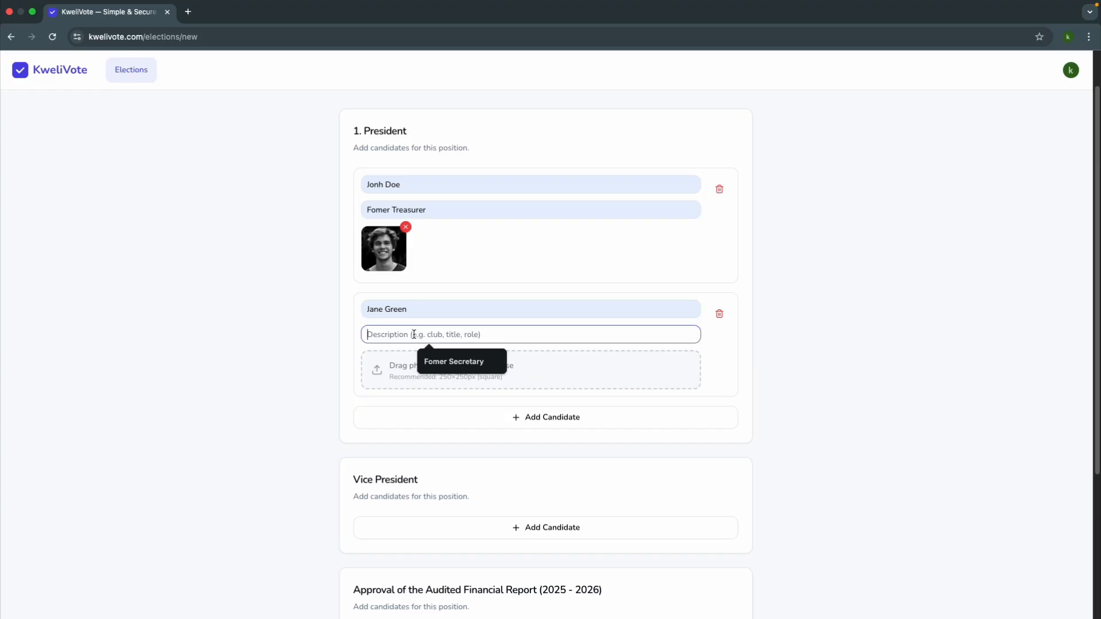
left_click(453, 362)
left_click(408, 374)
left_click(457, 337)
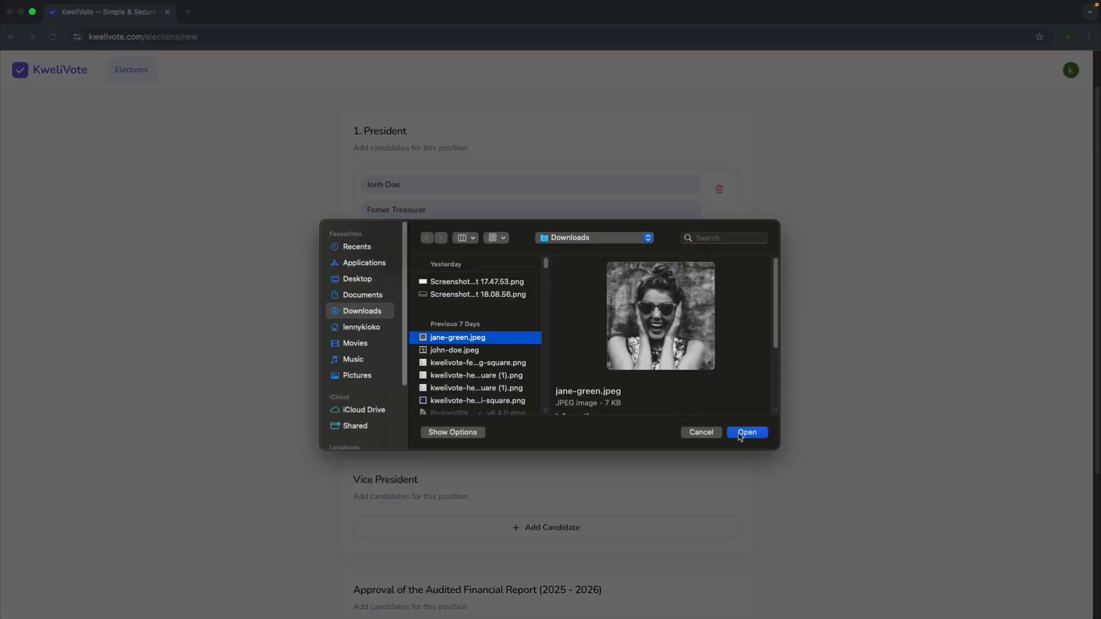
left_click(747, 431)
Step: Add the first Vice President candidate with a full name, the description "New member" and the matching portrait photo from Downloads
scroll(356, 376, "down", 5)
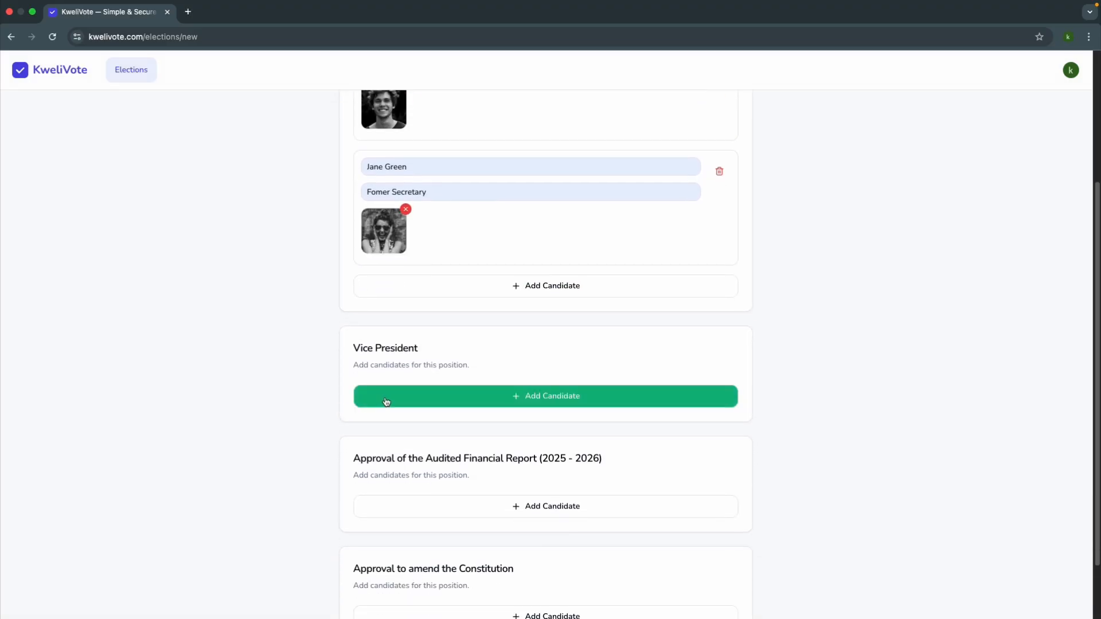
left_click(390, 402)
left_click(390, 401)
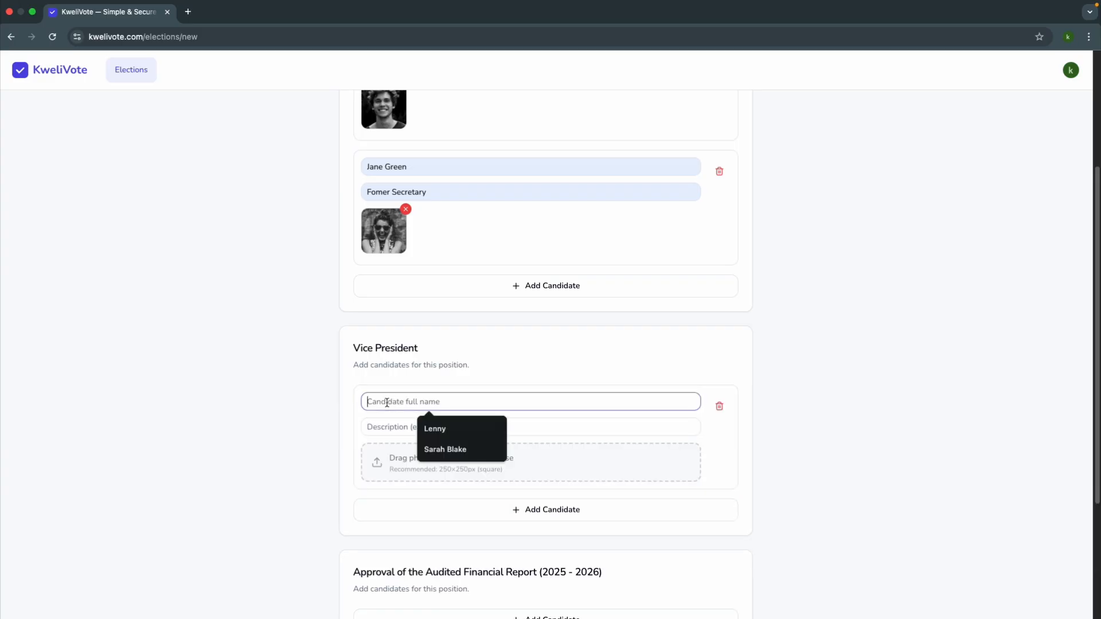
left_click(445, 448)
left_click(404, 429)
left_click(442, 454)
left_click(418, 457)
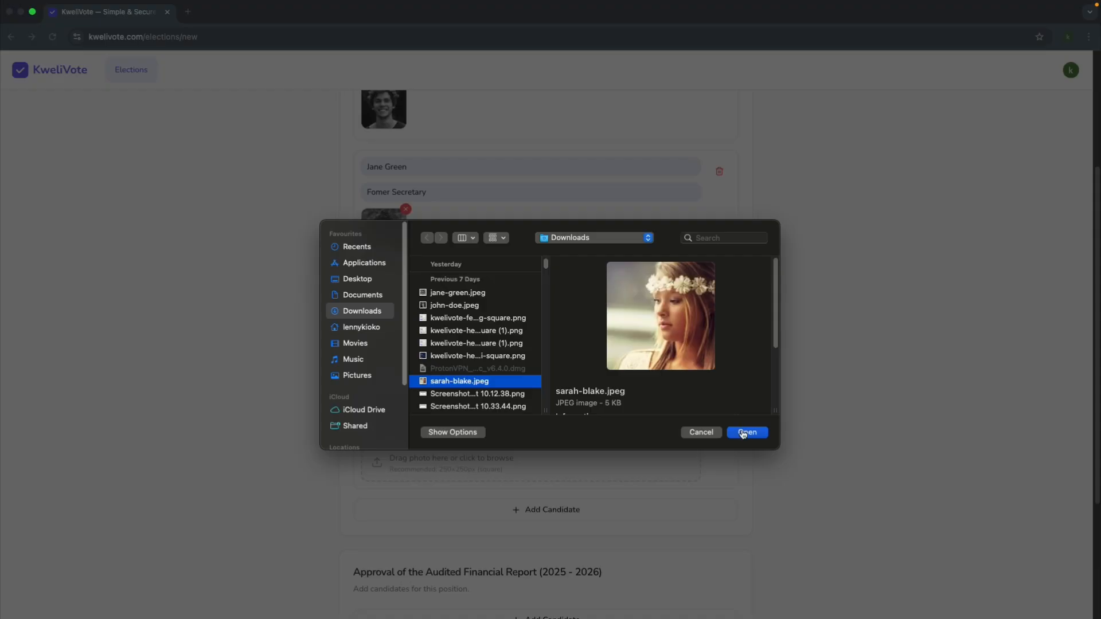
left_click(747, 431)
Step: Add a second Vice President candidate with a full name, the description "Fomer Vice Secretary" and the candidate's portrait photo
scroll(507, 416, "down", 3)
left_click(413, 345)
left_click(404, 342)
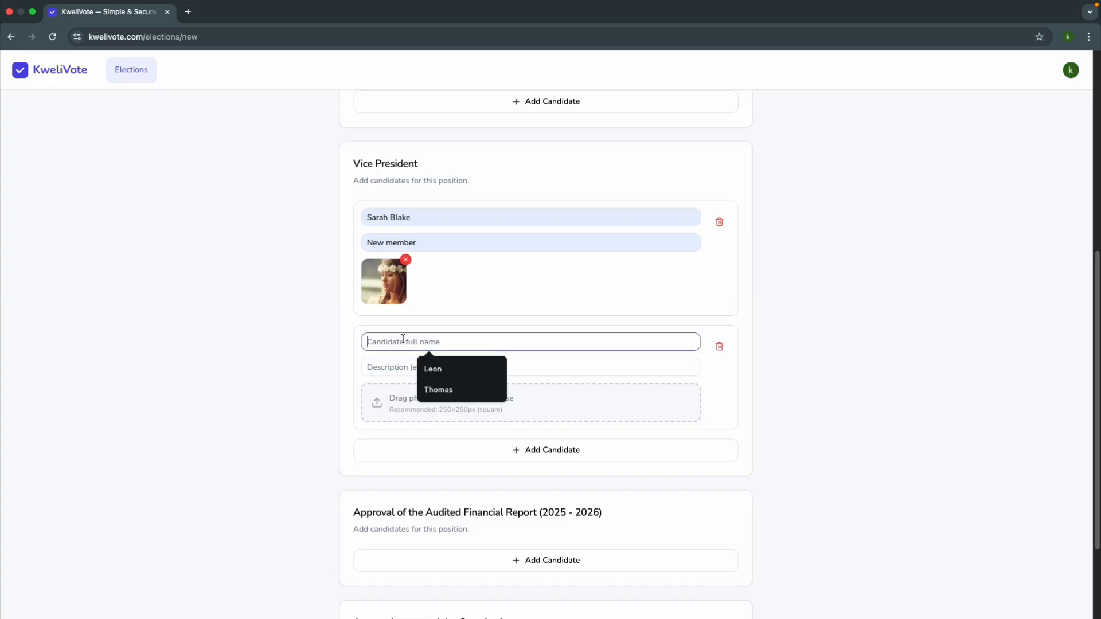
left_click(447, 392)
type("James")
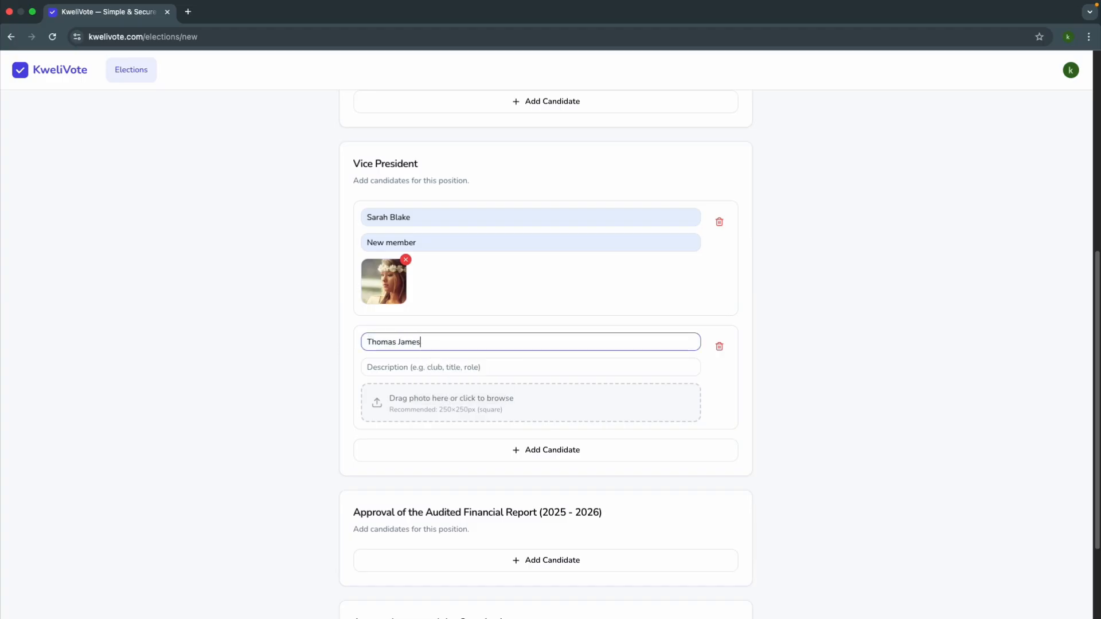
left_click(398, 366)
left_click(451, 413)
left_click(451, 414)
left_click(747, 432)
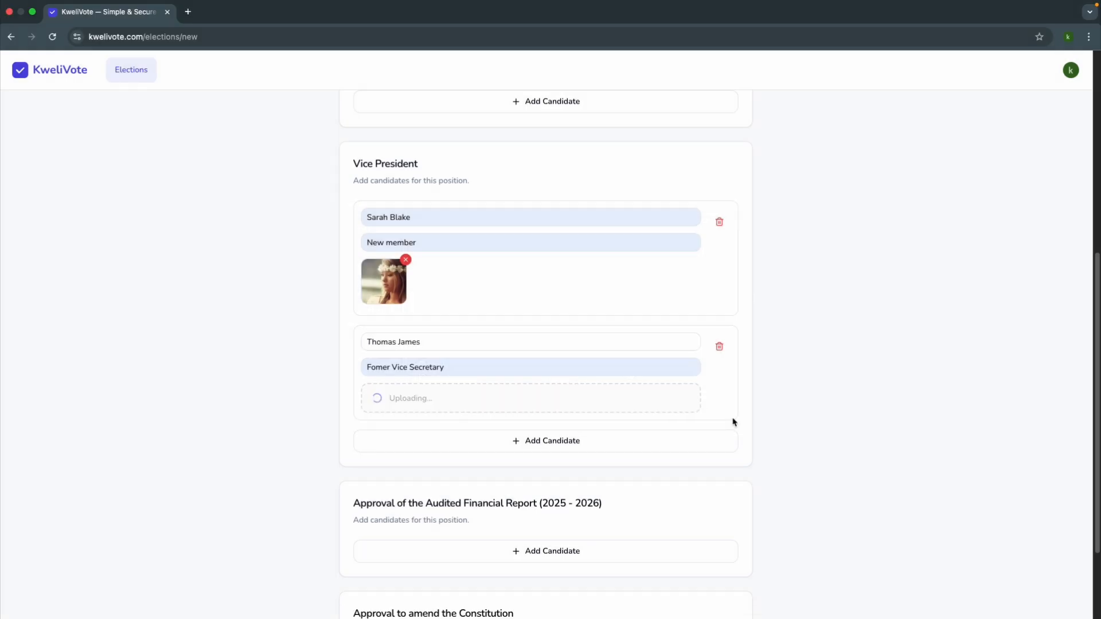
Step: Under the audited financial report approval, add the option "Yes, I approve" with the description "I approve the audited financial report"
scroll(733, 422, "down", 3)
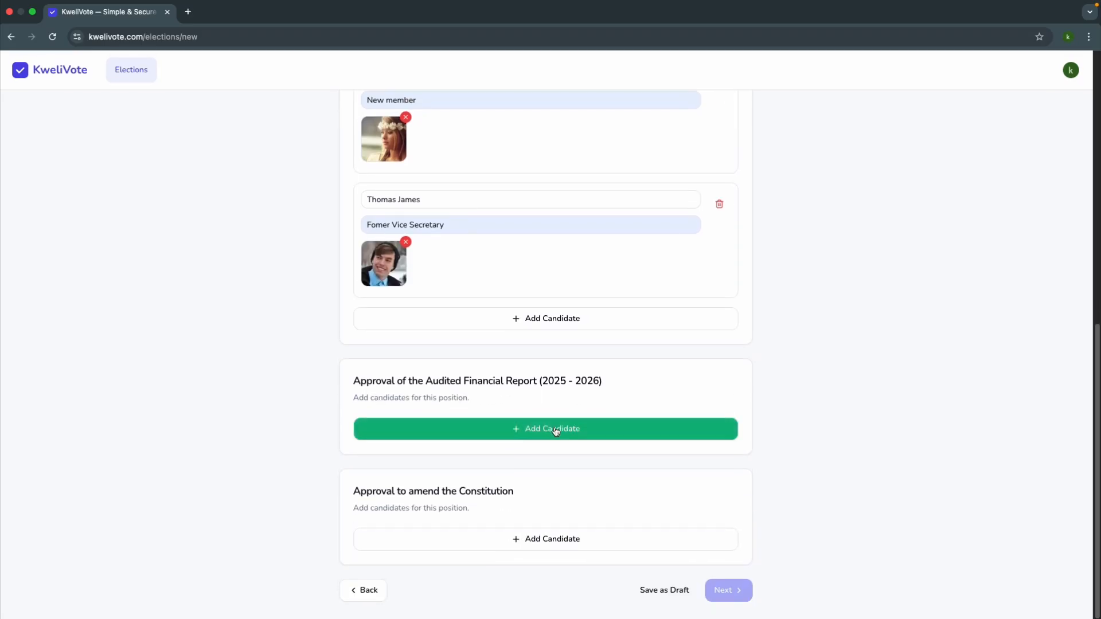
left_click(518, 431)
scroll(498, 428, "down", 2)
left_click(397, 320)
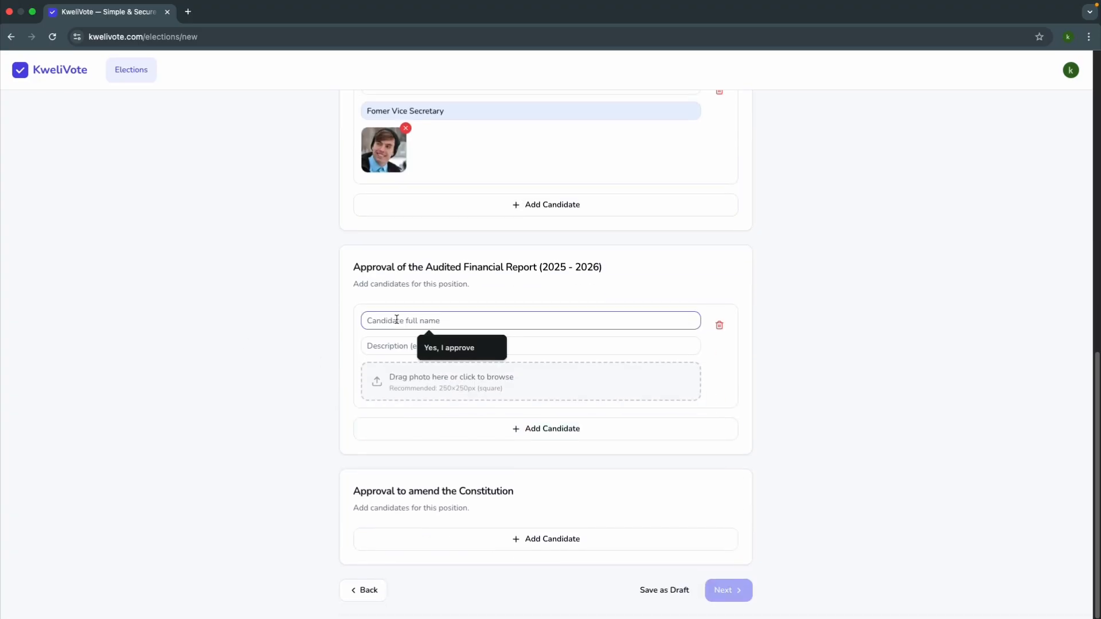
left_click(437, 348)
left_click(385, 345)
left_click(424, 367)
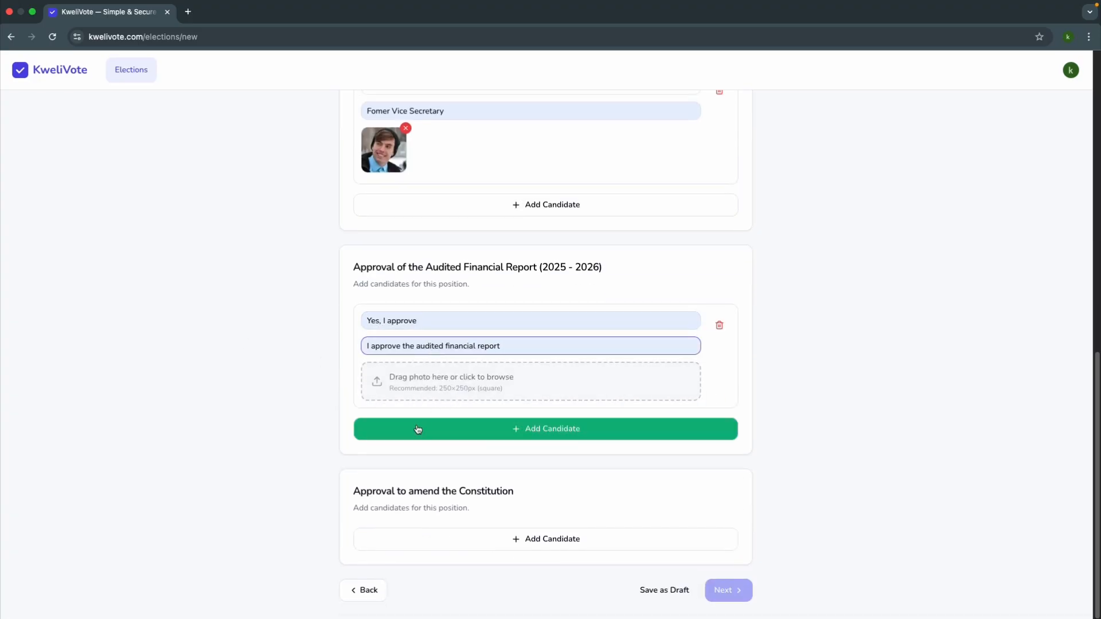
Step: Add a second financial report option, "No, I do not approve", with the description "I disapprove the audited fiancial report"
left_click(417, 429)
left_click(388, 434)
left_click(452, 462)
left_click(412, 459)
left_click(435, 483)
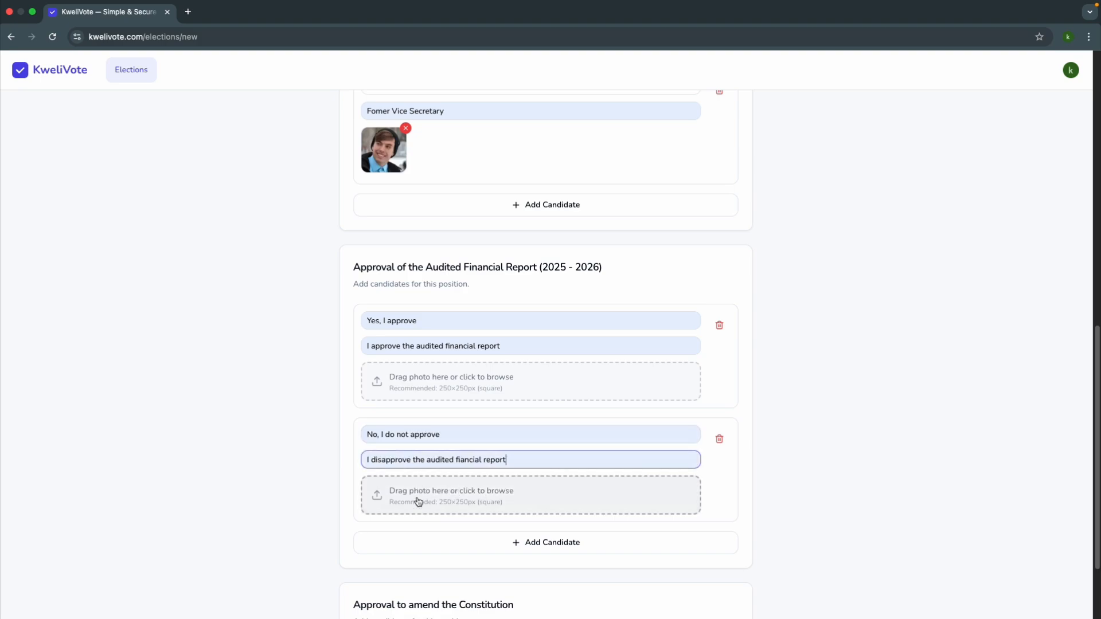
Step: Under the Constitution amendment approval, add the option "Yes, I approve" with the description "I approve the ammendment of the constitution"
scroll(401, 499, "down", 2)
left_click(436, 544)
scroll(436, 515, "down", 2)
left_click(402, 431)
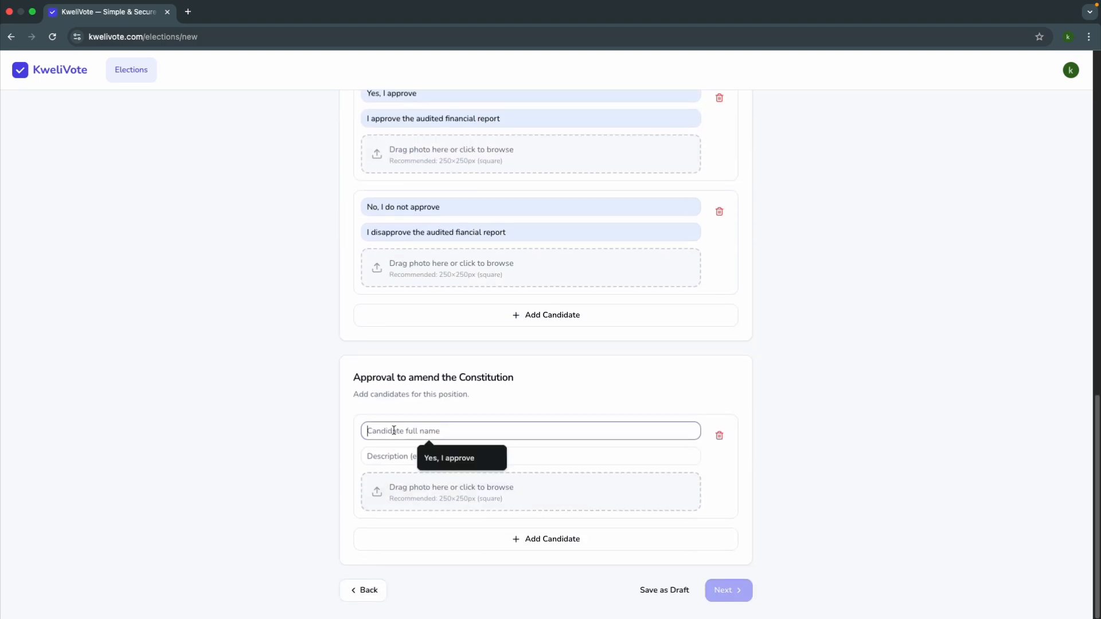
left_click(403, 462)
left_click(404, 459)
left_click(427, 483)
Step: Add the Constitution option "No, I do not approve", described "I disapprove the ammendment of the constitution", and continue to the preview stage
left_click(415, 541)
scroll(404, 487, "down", 2)
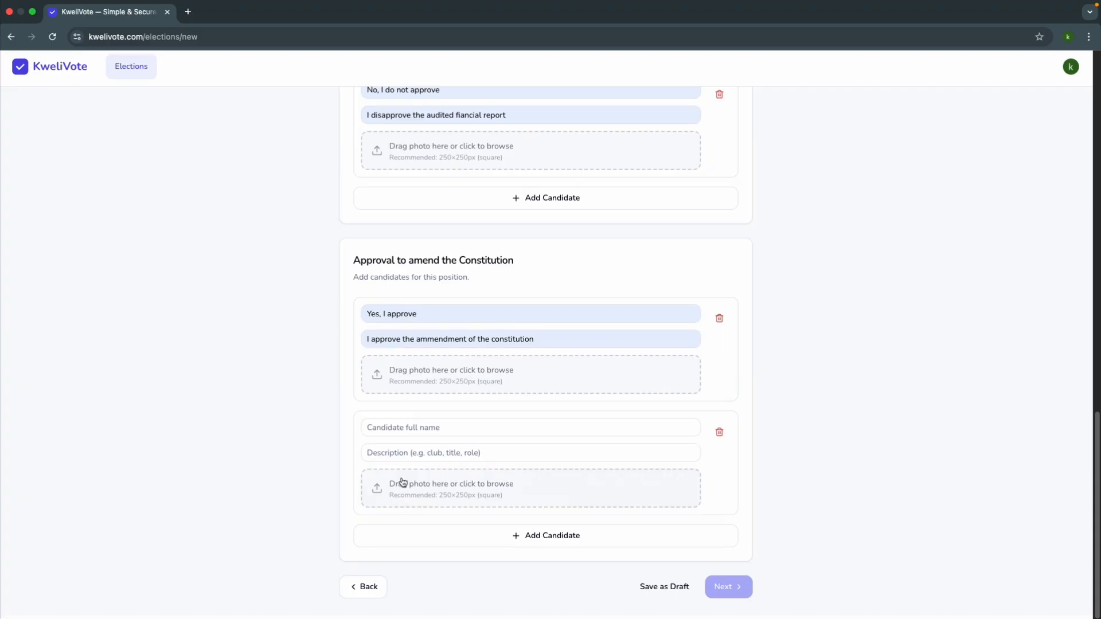
left_click(412, 434)
left_click(433, 460)
left_click(413, 457)
left_click(436, 484)
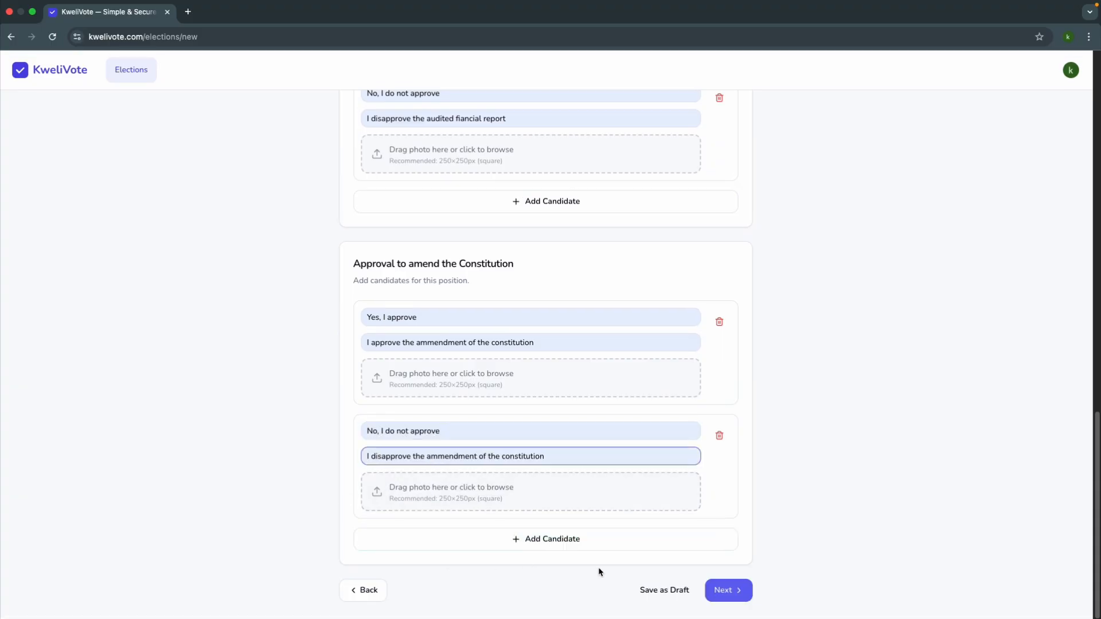
left_click(727, 590)
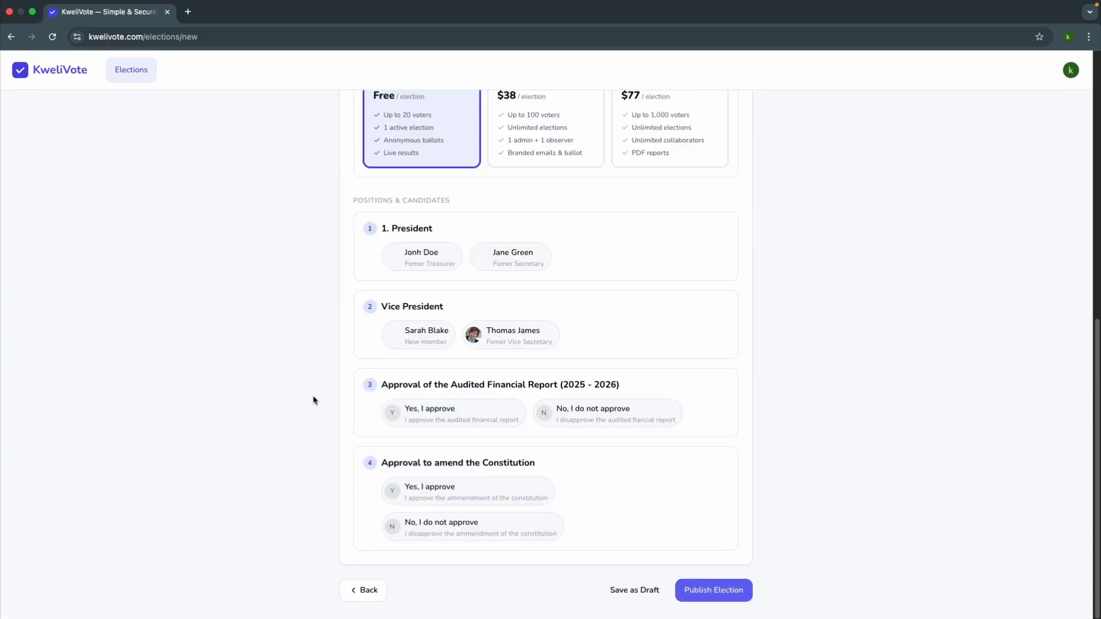
Step: Review the election's details, plan, positions and candidates, and publish the election on the Free plan
scroll(312, 398, "up", 5)
scroll(304, 321, "up", 5)
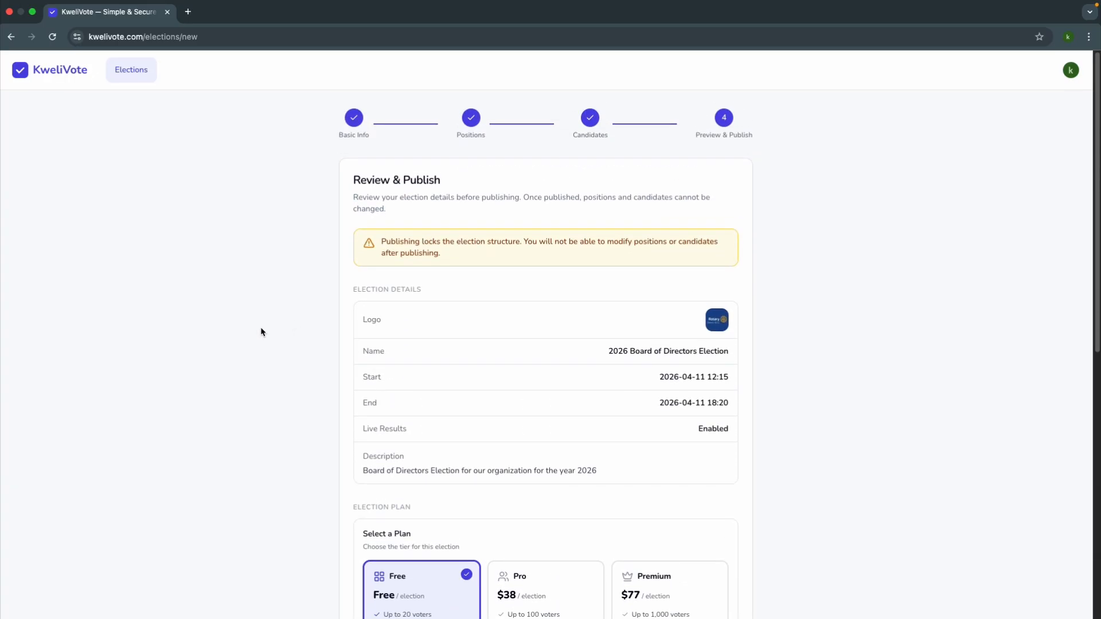
scroll(261, 332, "down", 1)
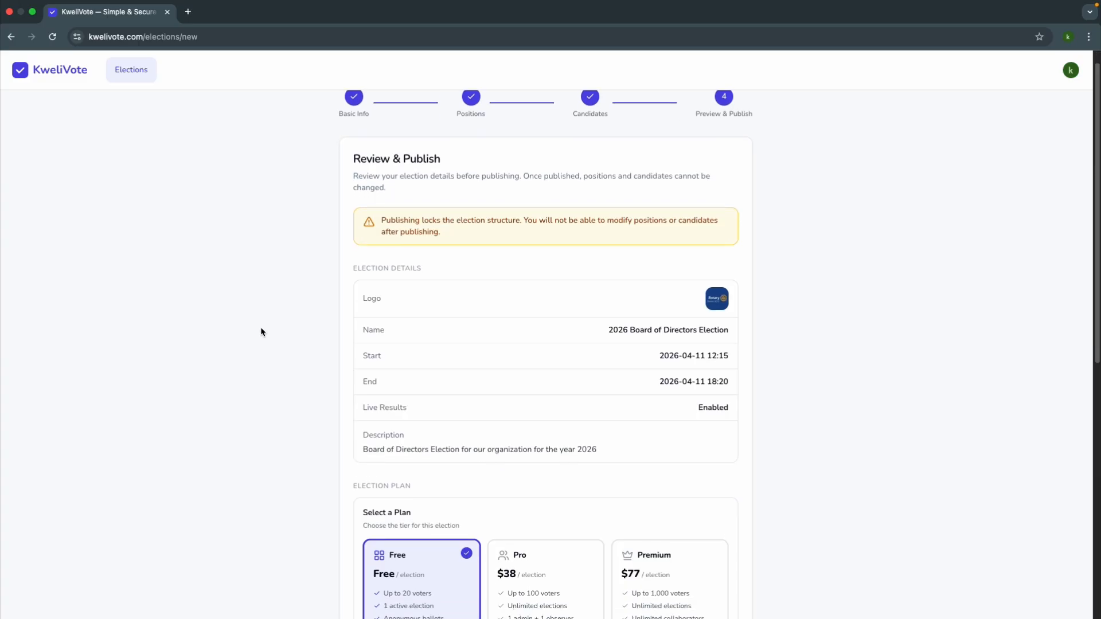
scroll(261, 332, "up", 1)
scroll(260, 332, "down", 5)
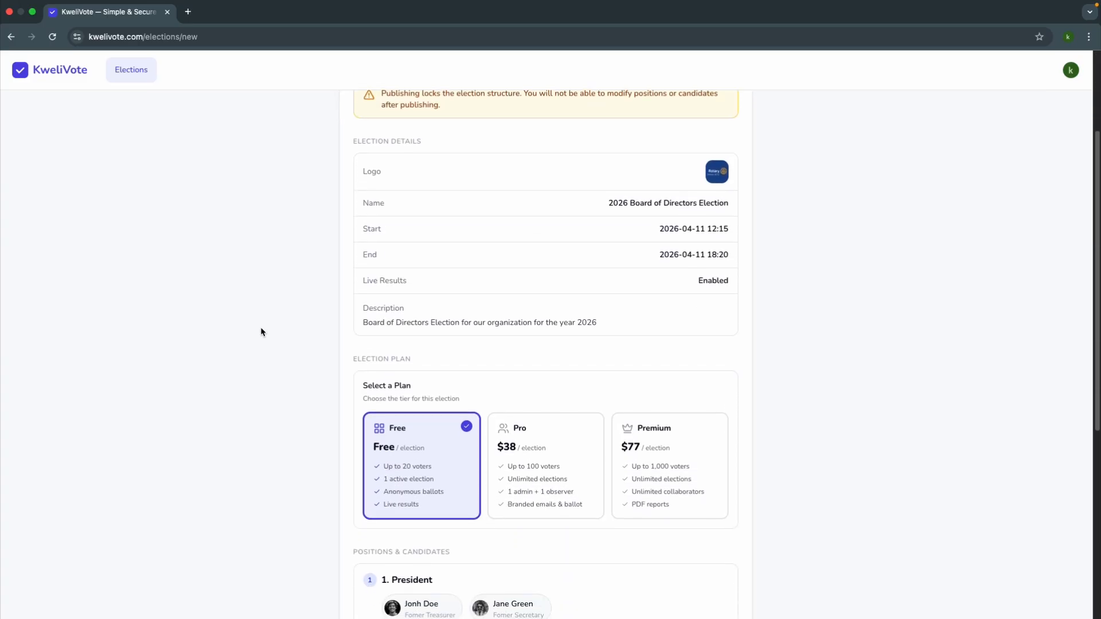
scroll(261, 332, "down", 1)
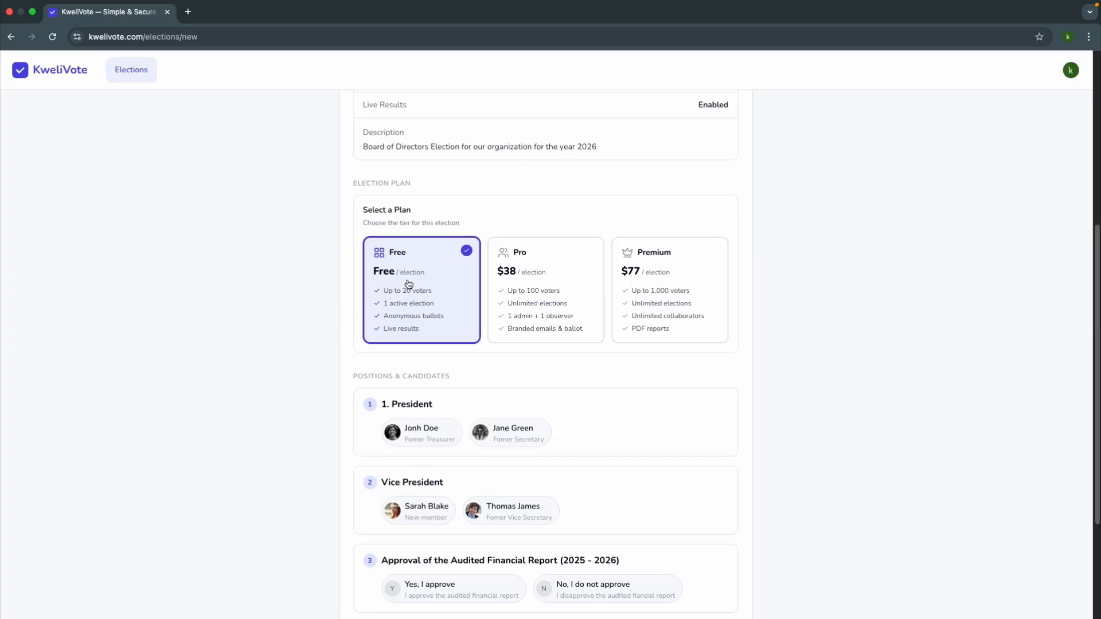
scroll(308, 303, "down", 1)
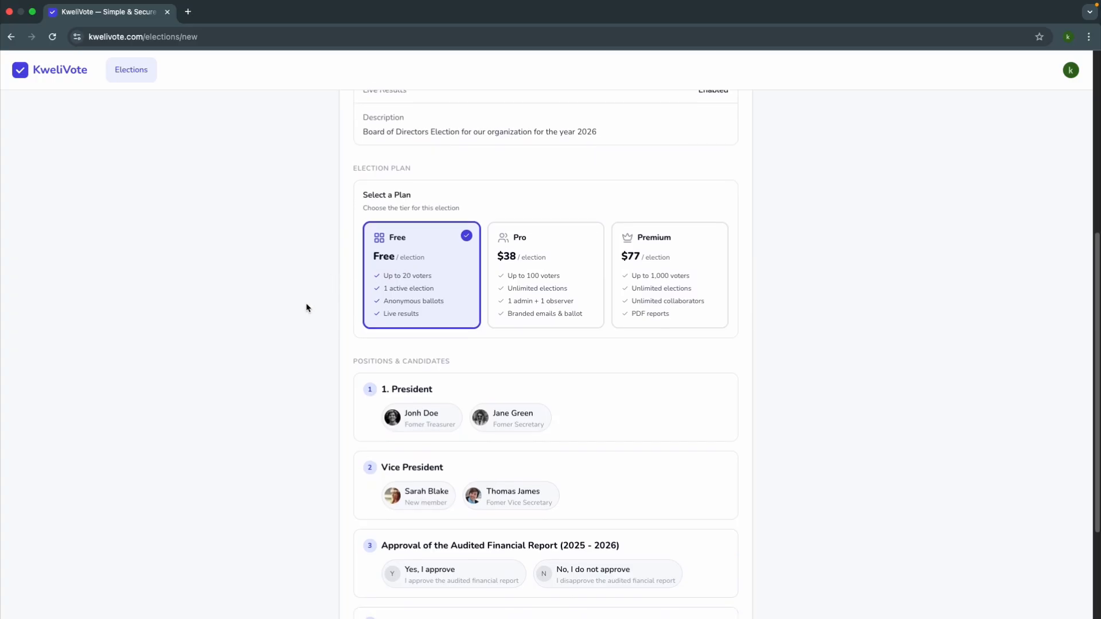
scroll(307, 308, "down", 5)
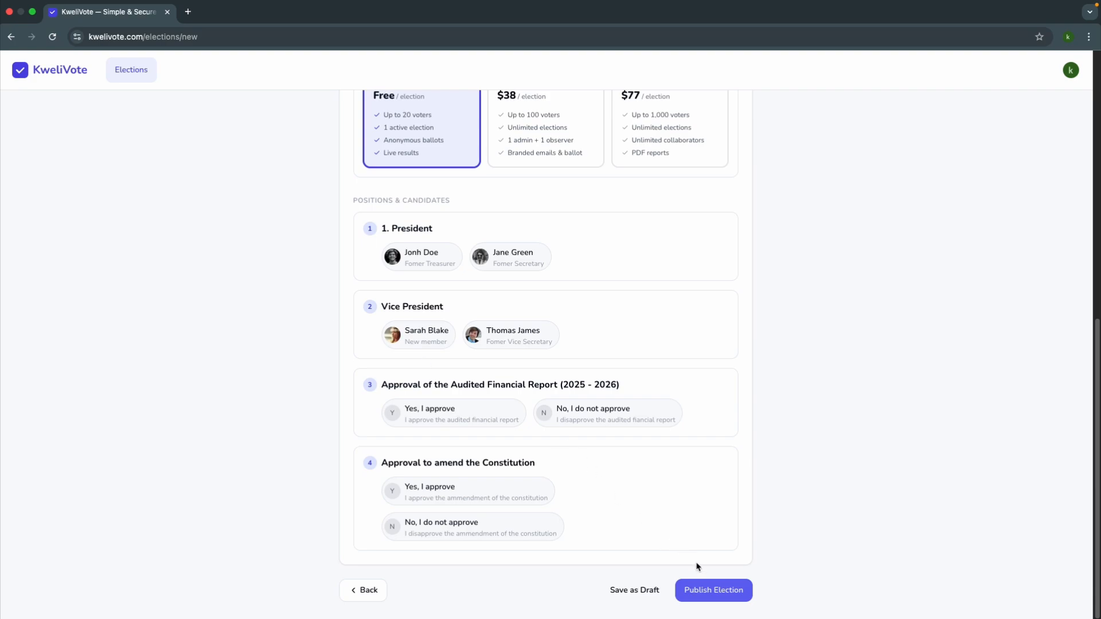
left_click(705, 594)
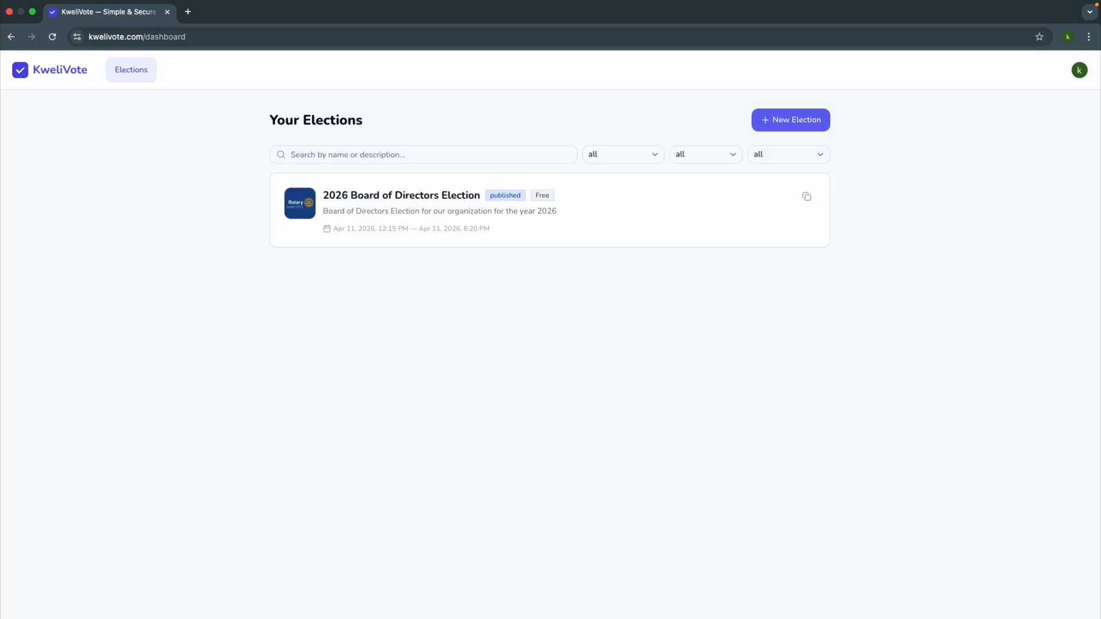
Step: Open the published 2026 Board of Directors Election and examine its statistics, current plan, positions with candidates, and voter management section
left_click(424, 215)
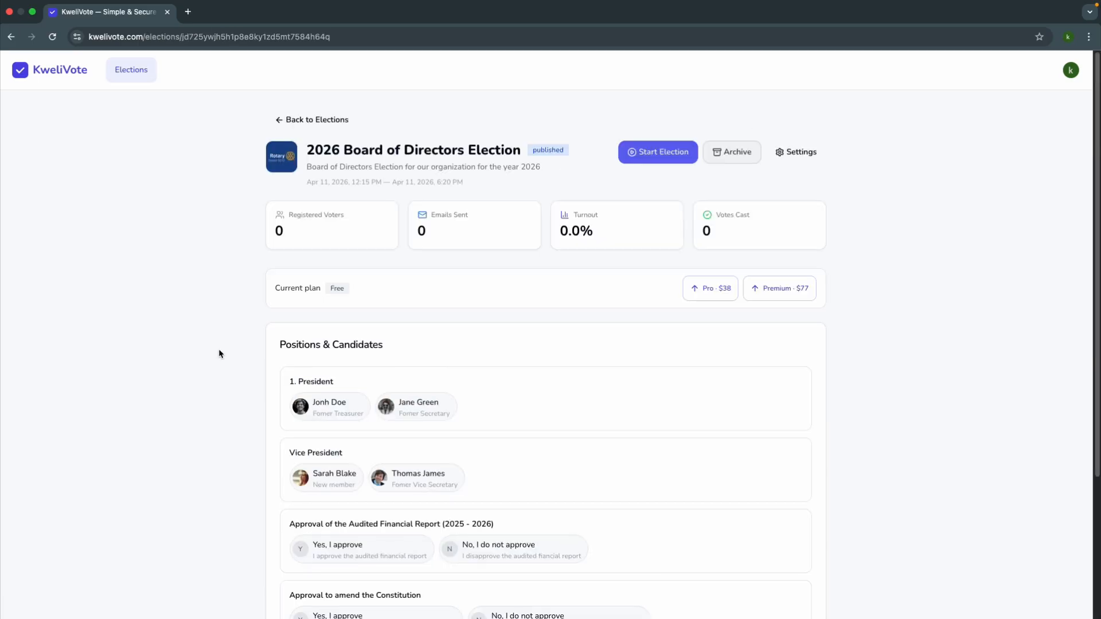
scroll(218, 353, "down", 3)
scroll(219, 352, "down", 2)
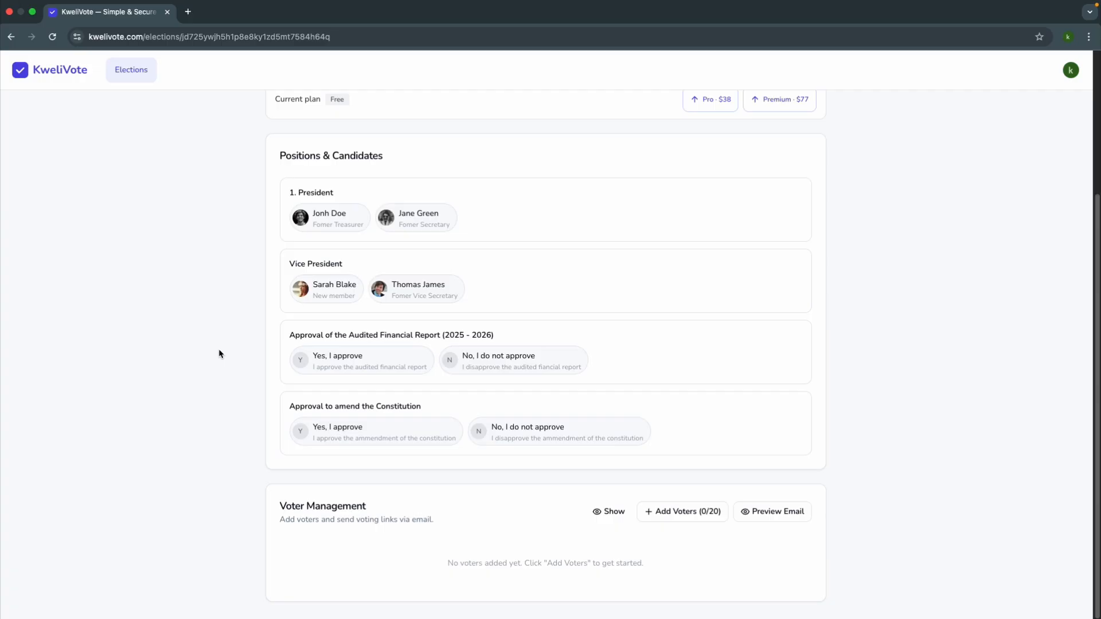
scroll(218, 350, "up", 6)
scroll(219, 351, "down", 4)
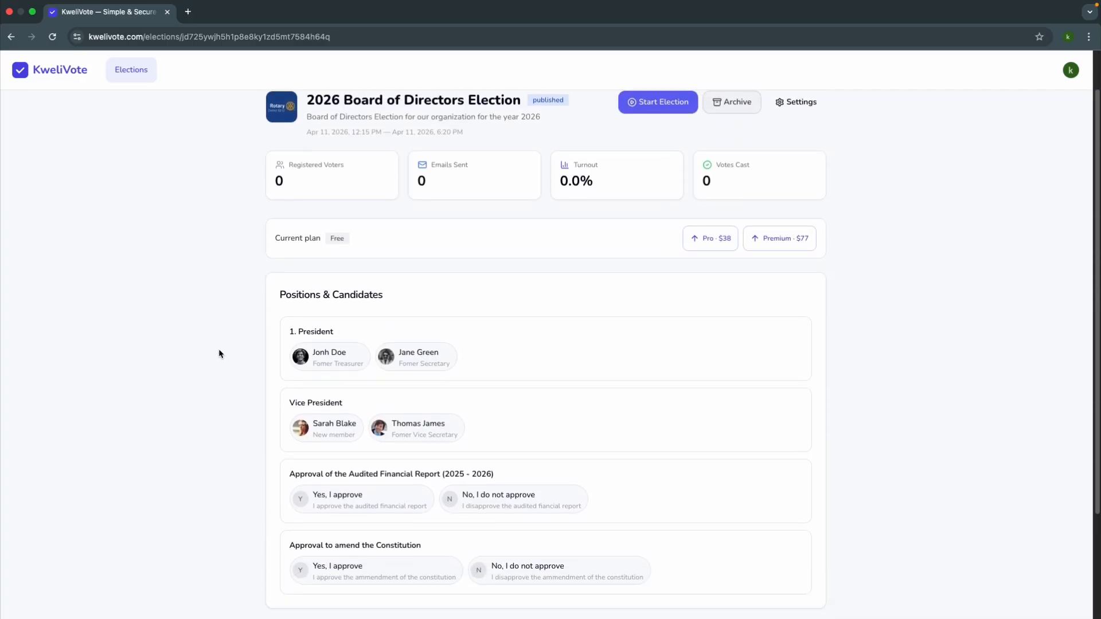
scroll(218, 351, "up", 3)
scroll(219, 354, "up", 1)
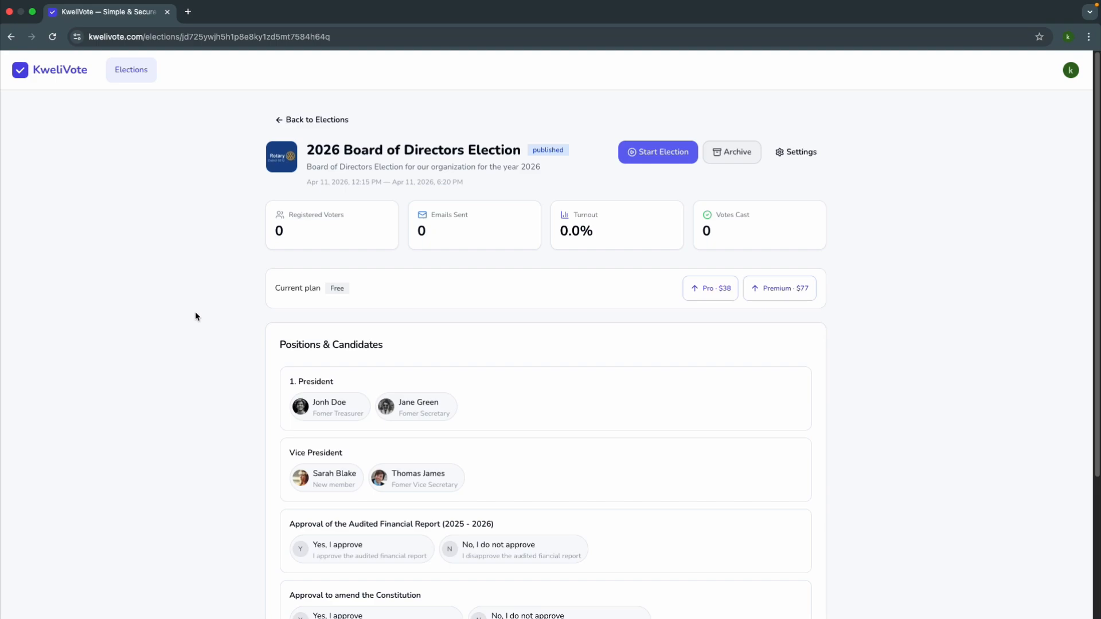
scroll(195, 312, "down", 1)
scroll(195, 313, "up", 1)
scroll(199, 337, "down", 3)
scroll(198, 337, "down", 2)
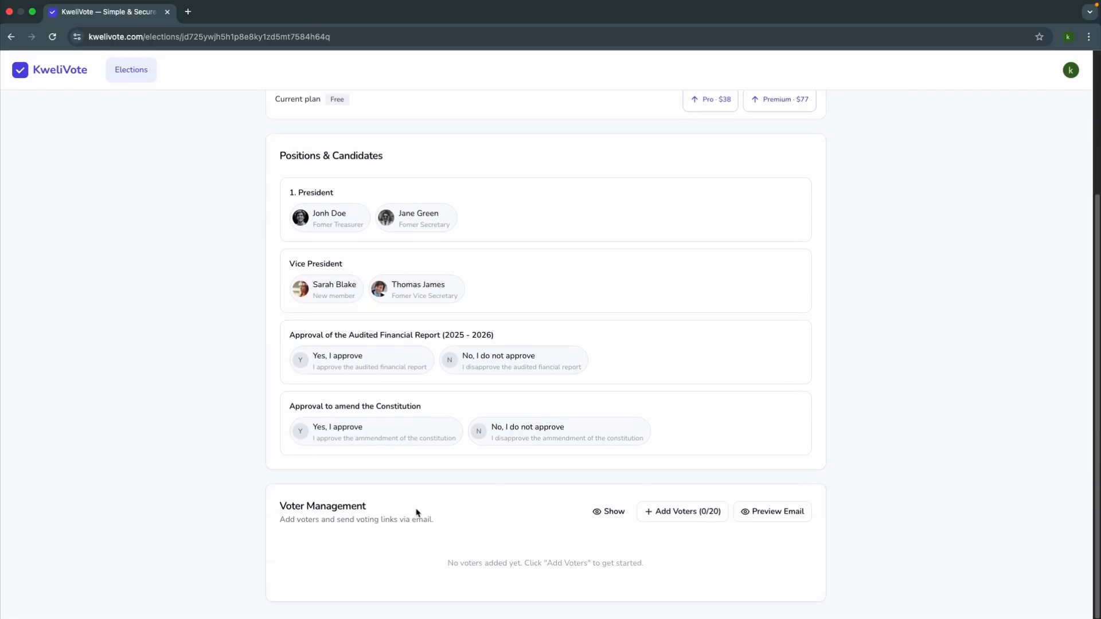
Step: Add five voters to the election's voter list
left_click(665, 516)
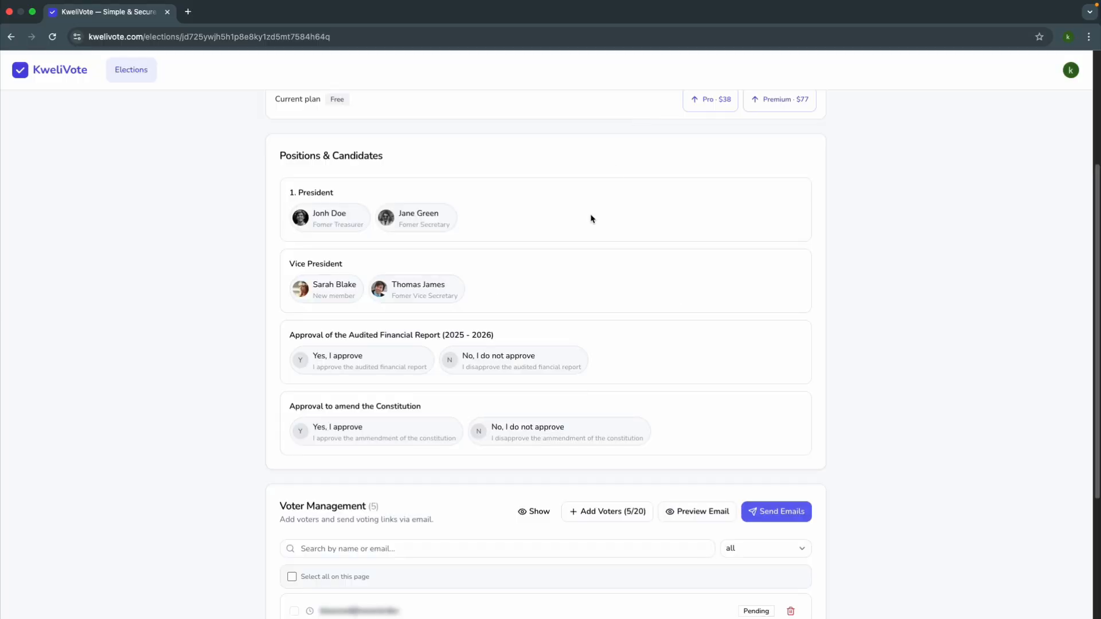
scroll(590, 373, "down", 4)
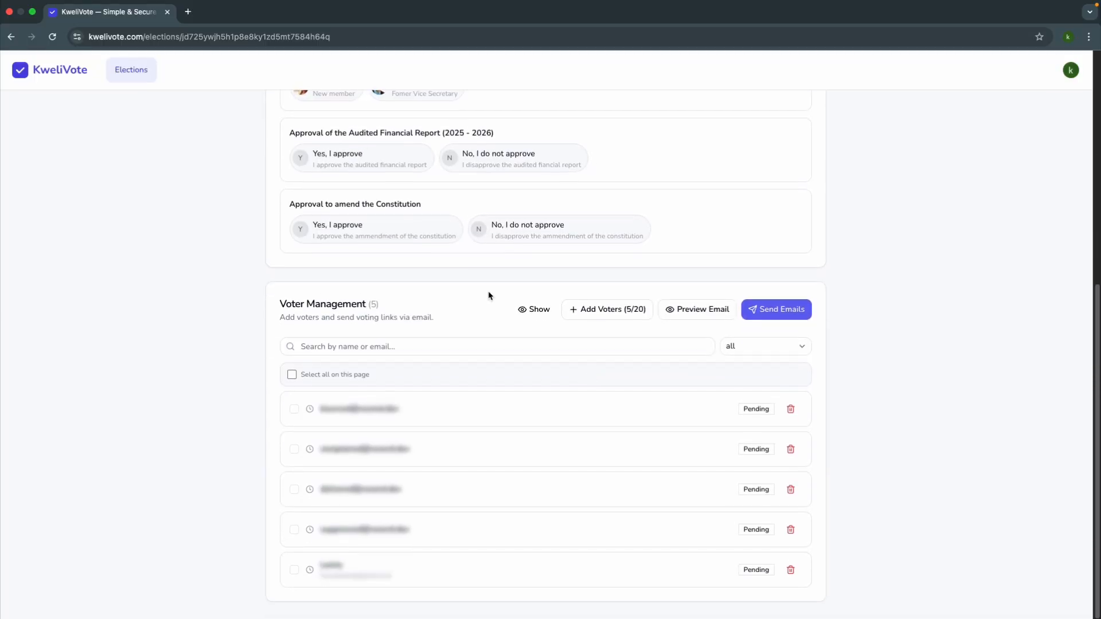
Step: Preview the voting invitation email that voters receive, read it through and close the preview
left_click(697, 313)
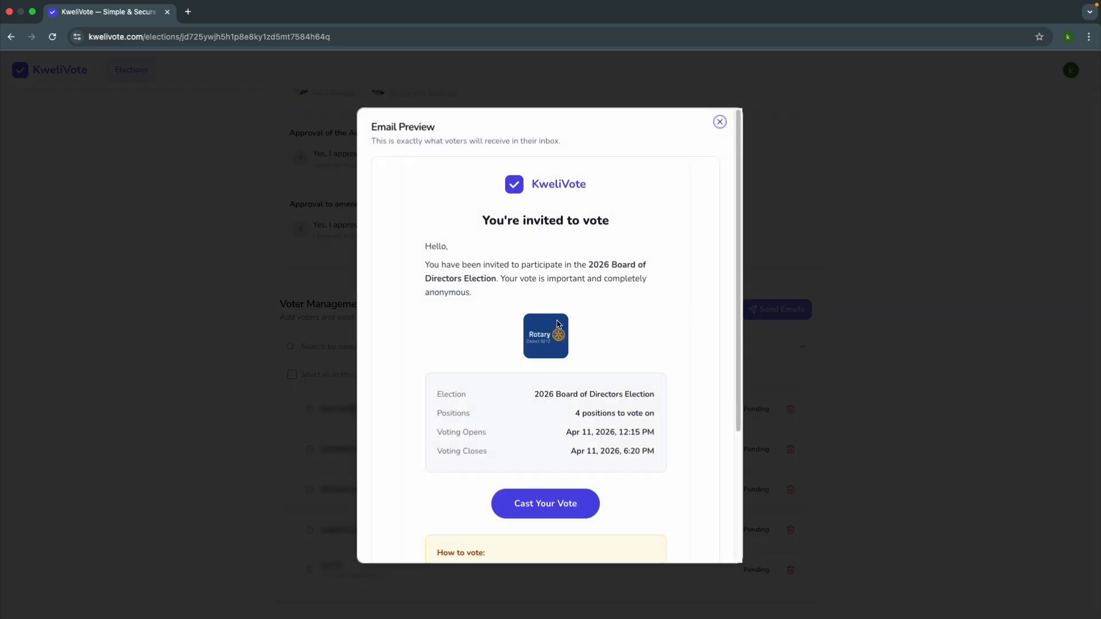
scroll(455, 331, "down", 3)
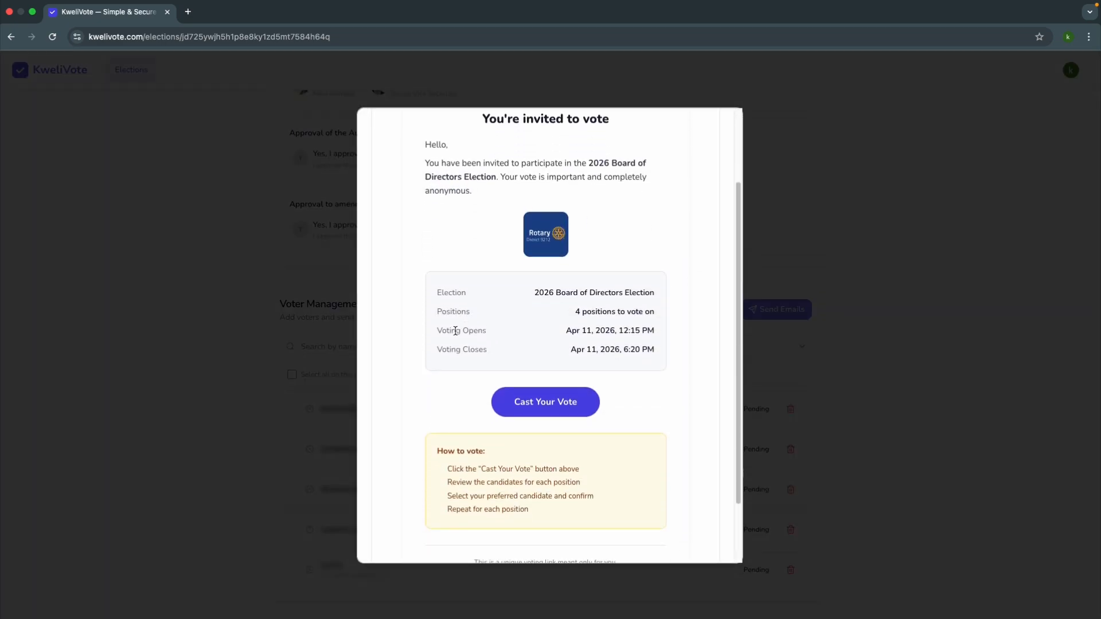
scroll(455, 332, "up", 3)
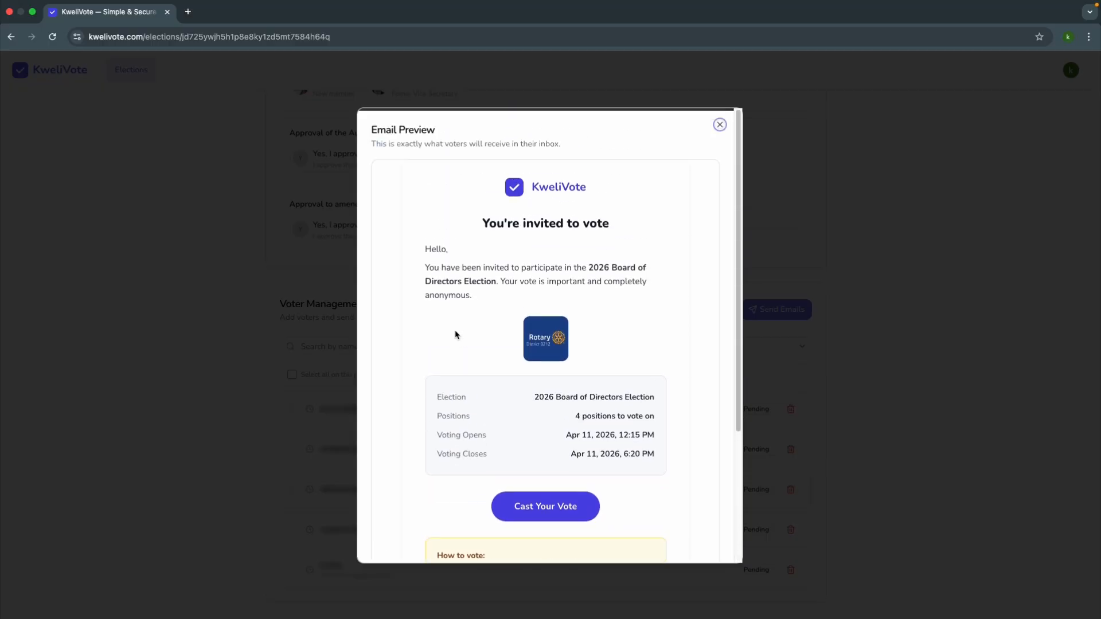
left_click(719, 122)
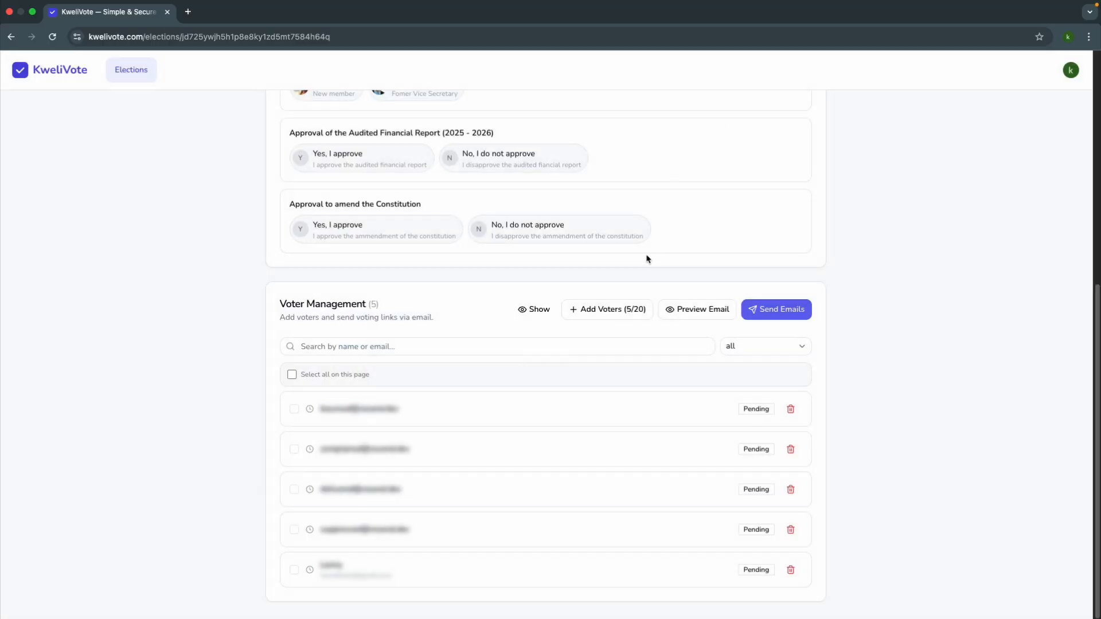
Step: Send the voting link emails to all five voters and acknowledge the result message
left_click(755, 310)
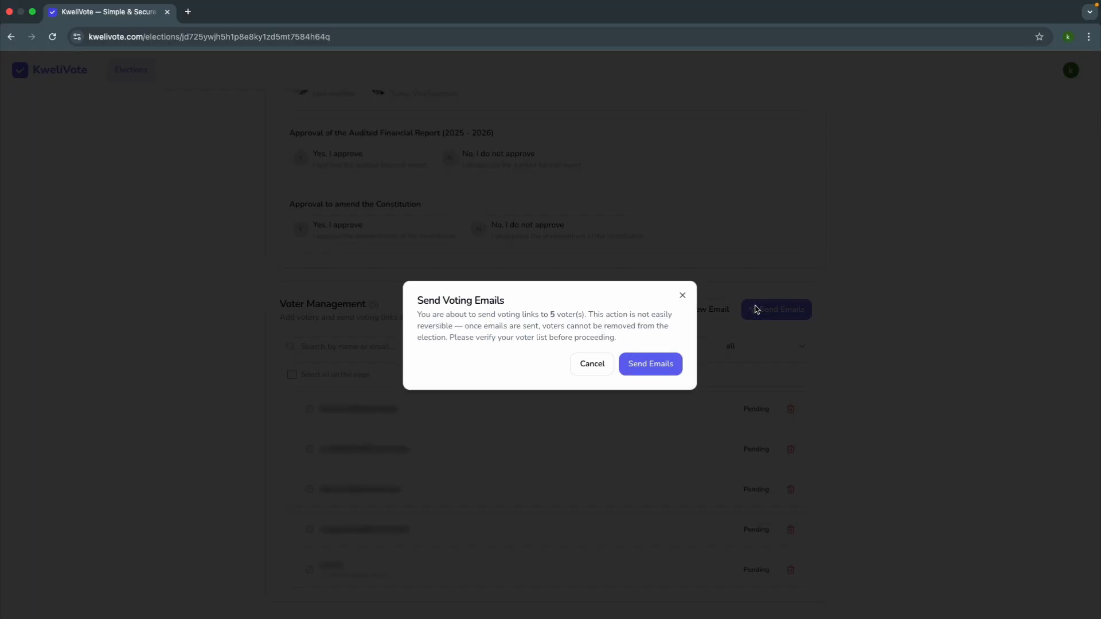
left_click(654, 365)
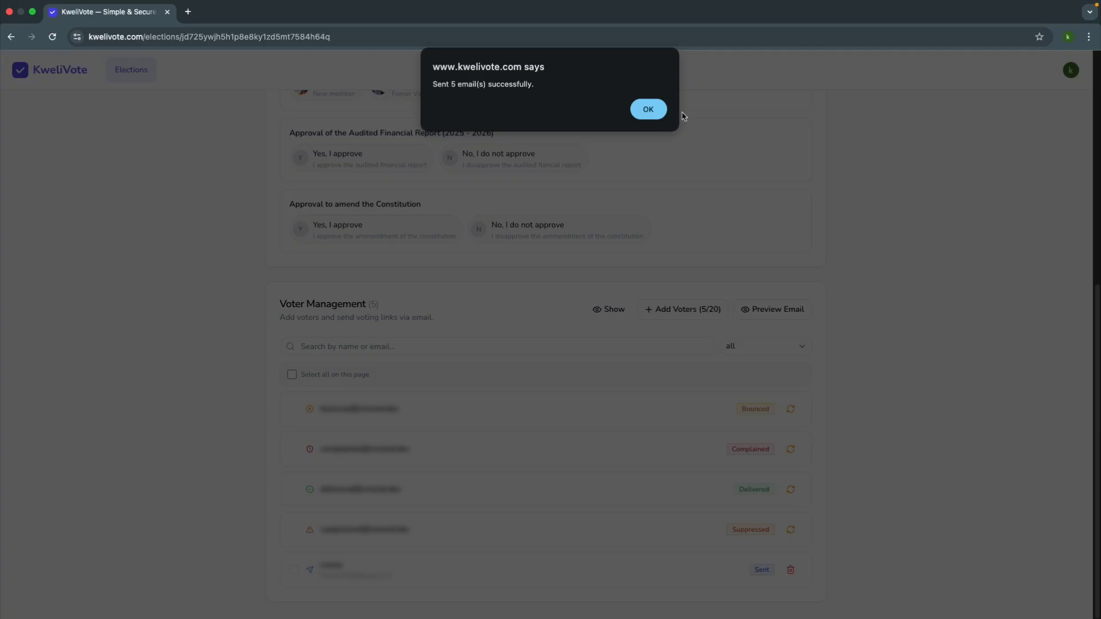
left_click(648, 110)
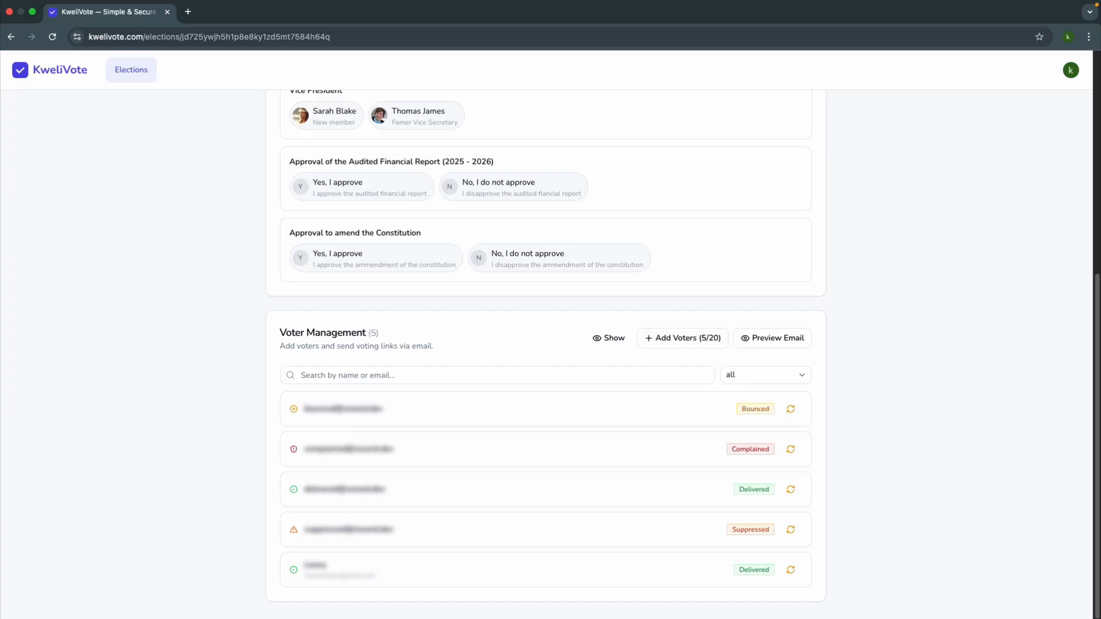
scroll(192, 406, "up", 10)
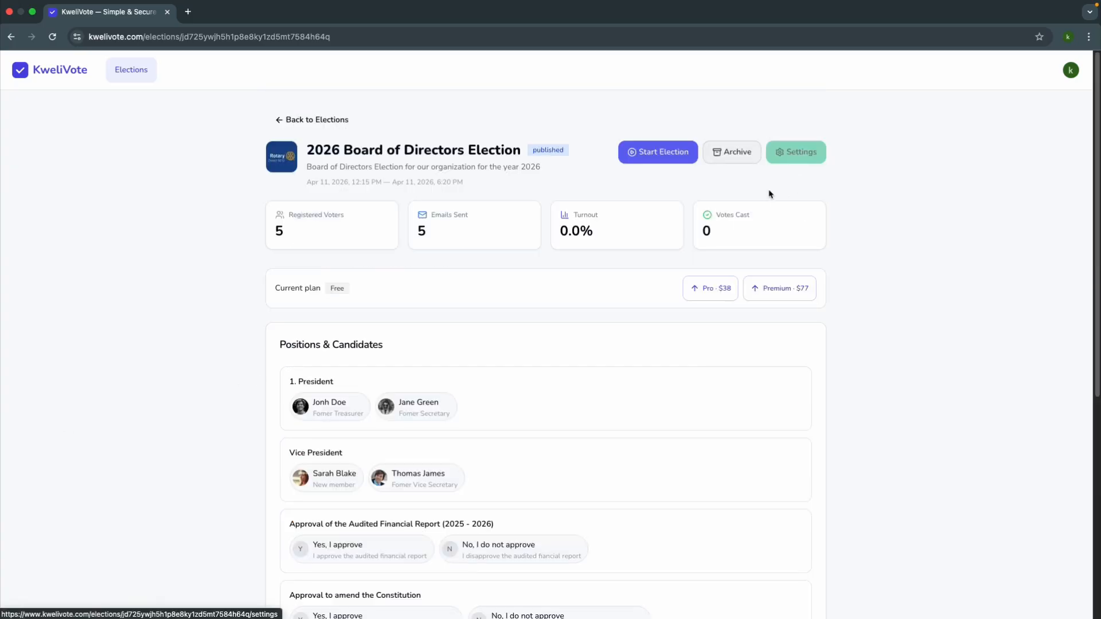
left_click(794, 152)
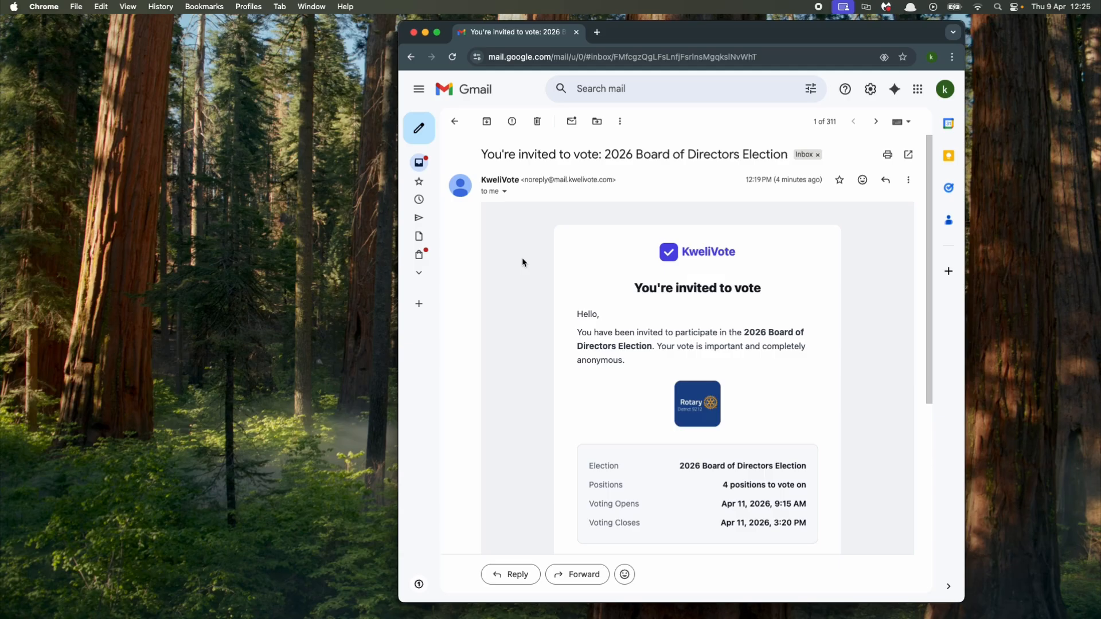
Step: Switch to Gmail, read the voting invitation email and open its voting link for the 2026 Board of Directors Election
scroll(522, 259, "down", 5)
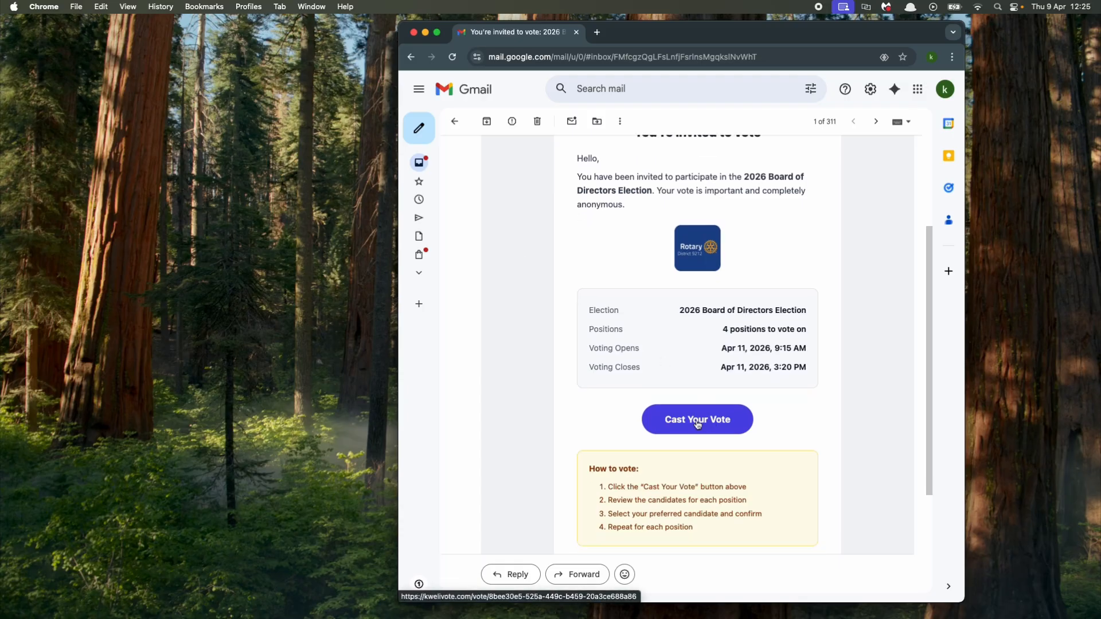
left_click(697, 423)
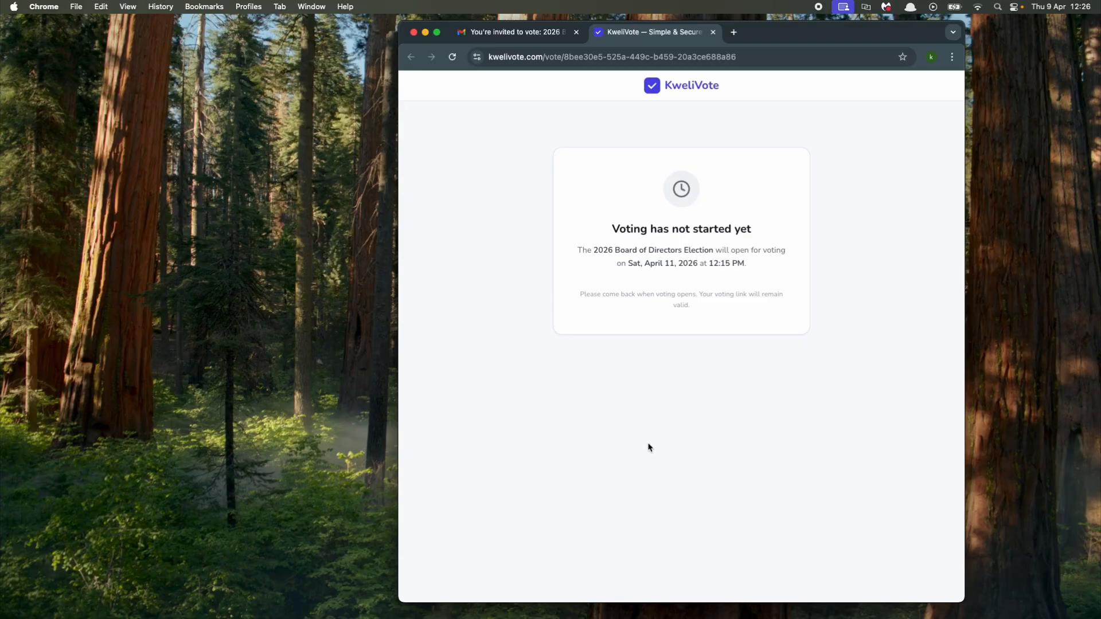
left_click(776, 56)
type("7")
key("Return")
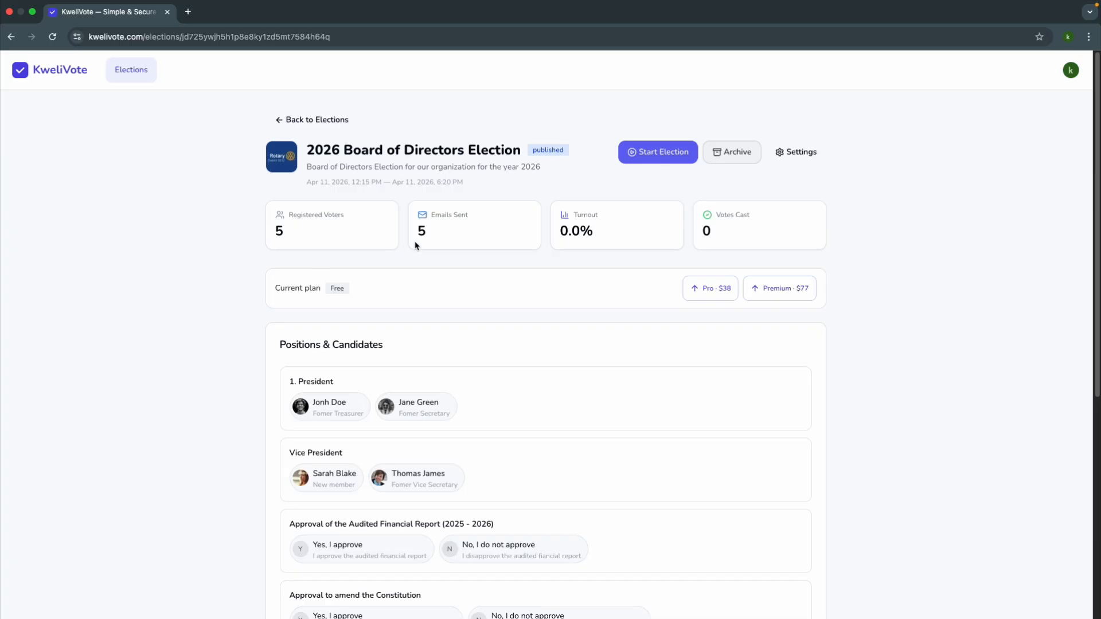
Step: Switch back to KweliVote, start the 2026 Board of Directors Election for voting and open its live results
left_click(656, 156)
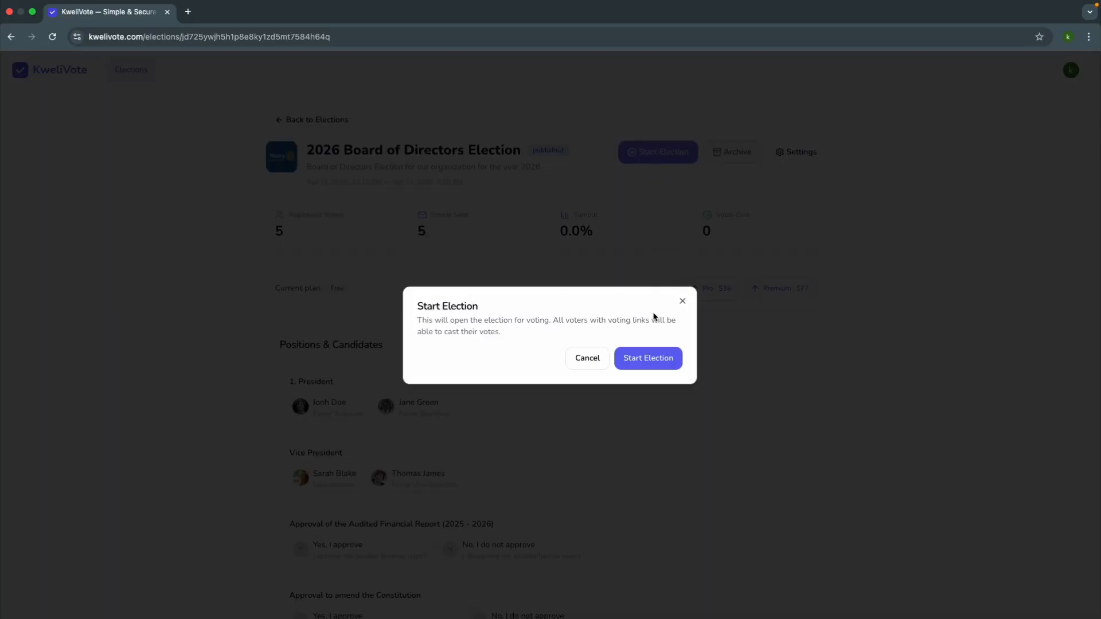
left_click(639, 364)
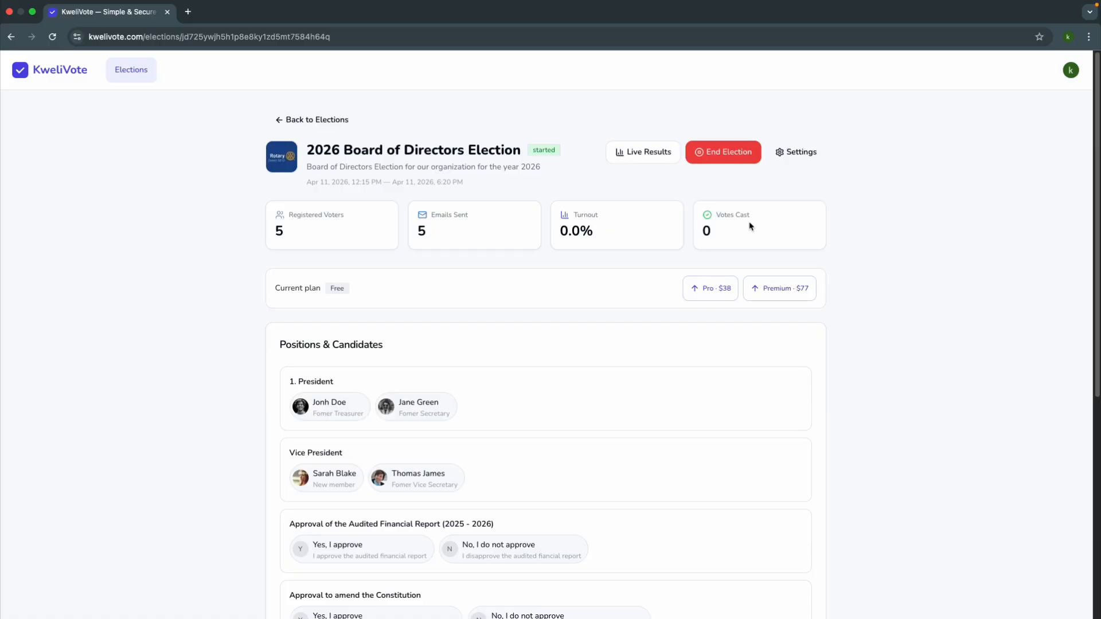
left_click(648, 160)
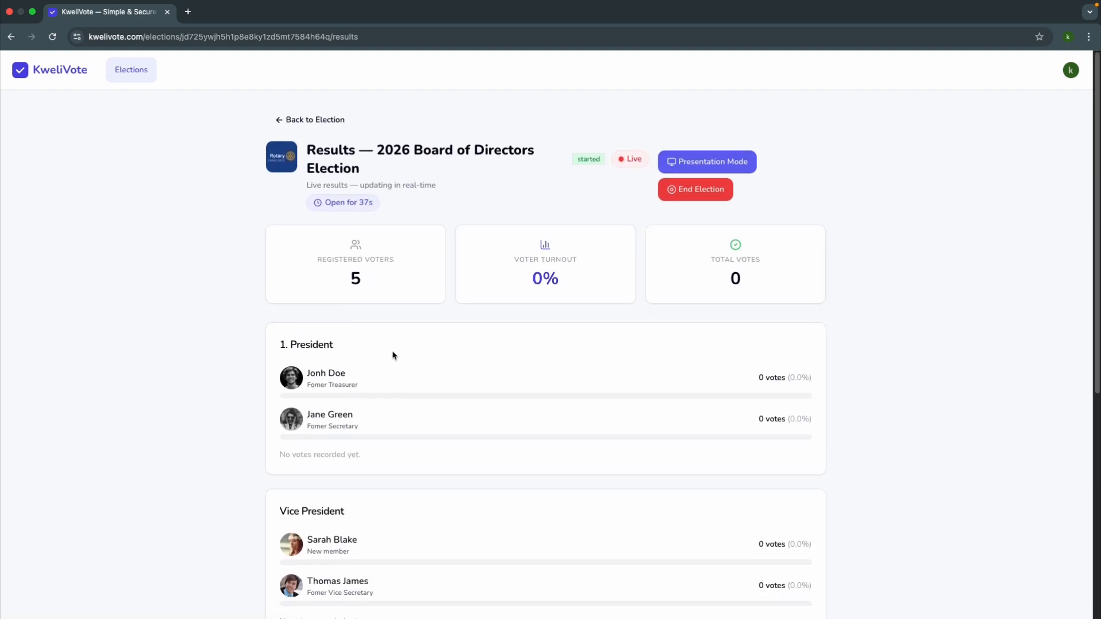
Step: On the voter's ballot, vote for the former treasurer as President and the former vice secretary as Vice President
key("ctrl+Left")
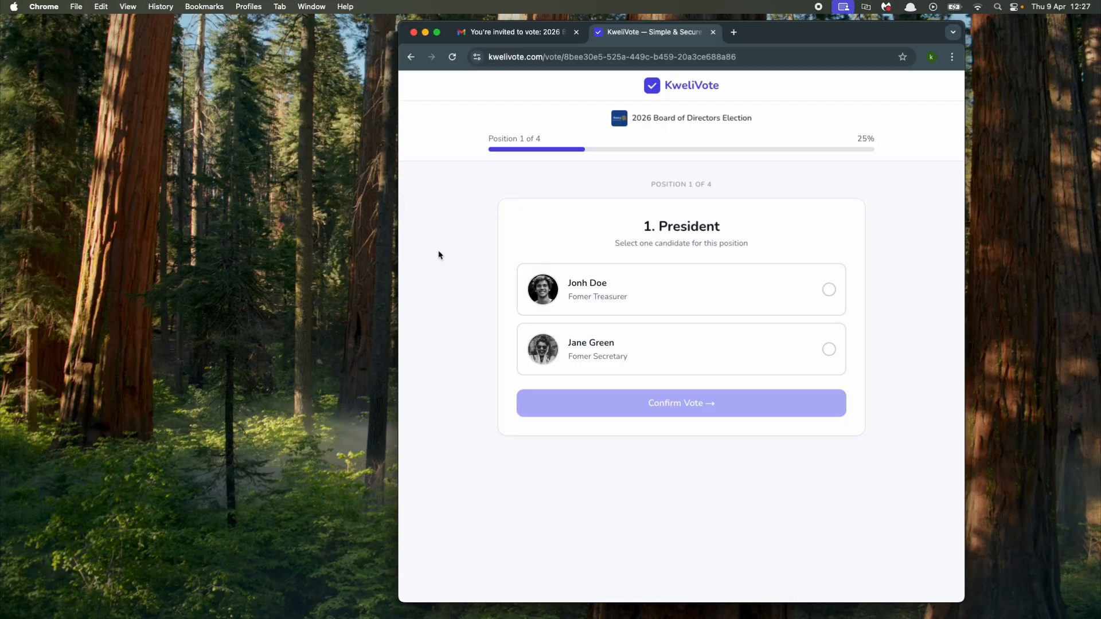
left_click(703, 295)
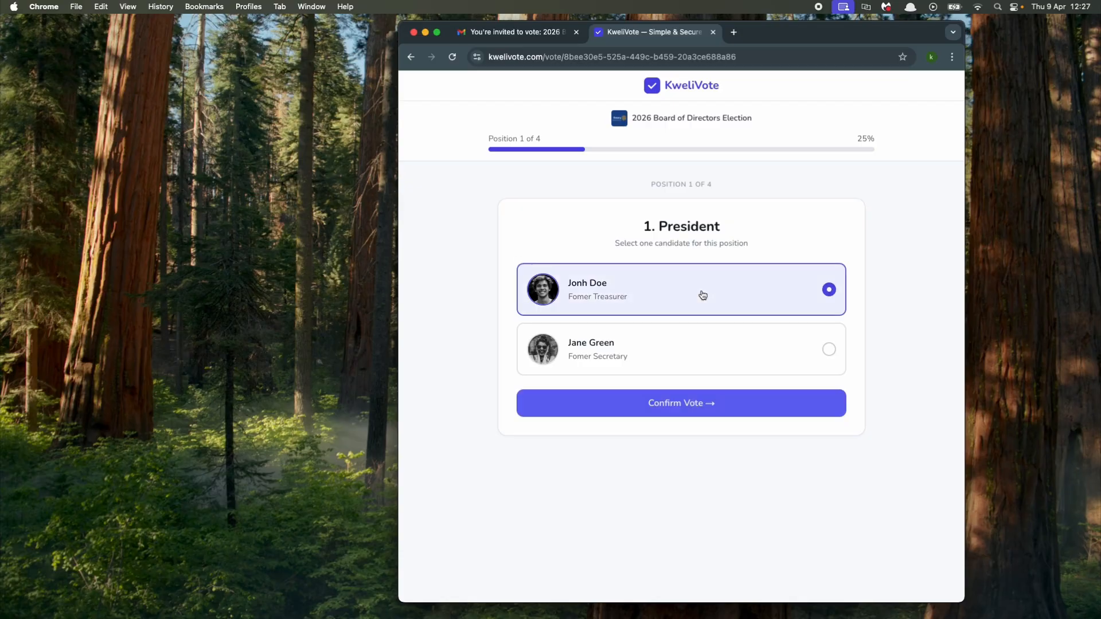
left_click(682, 406)
left_click(725, 399)
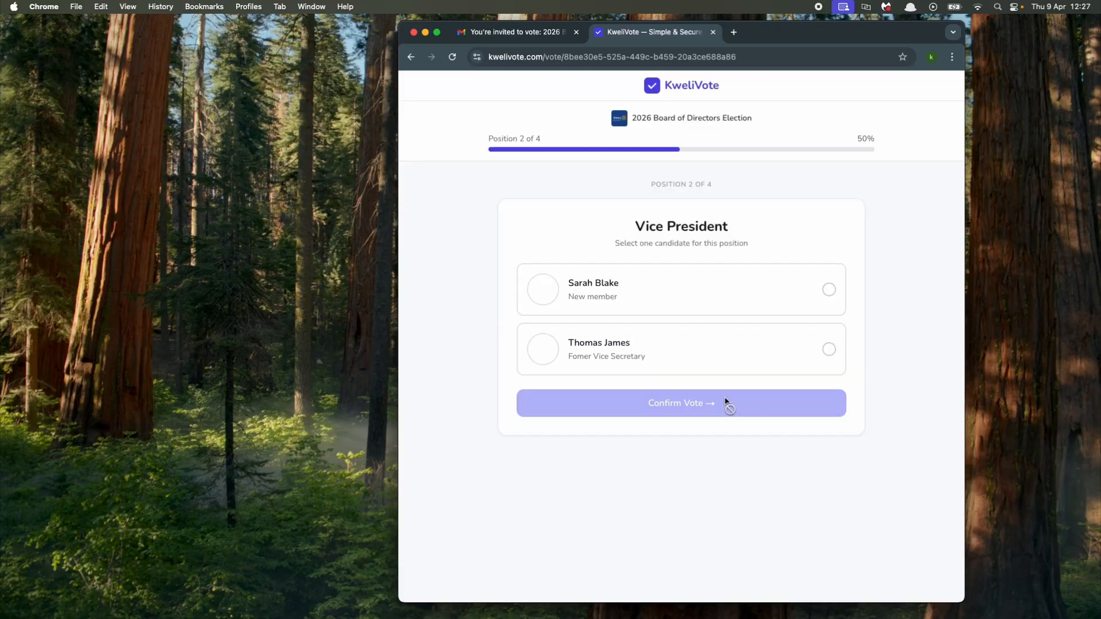
left_click(681, 368)
left_click(681, 402)
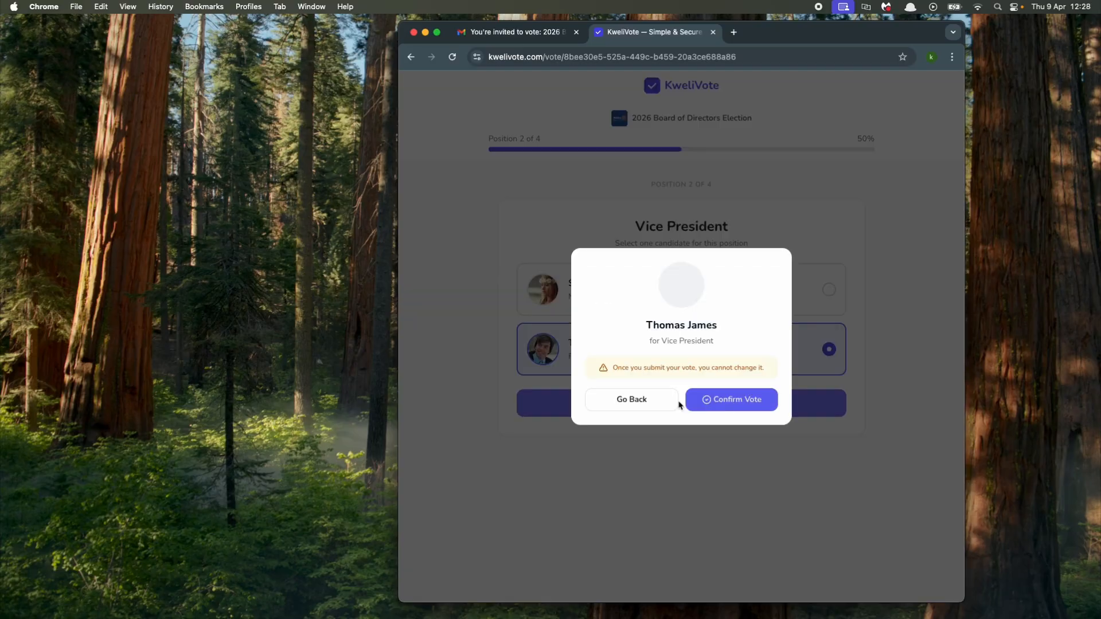
left_click(711, 400)
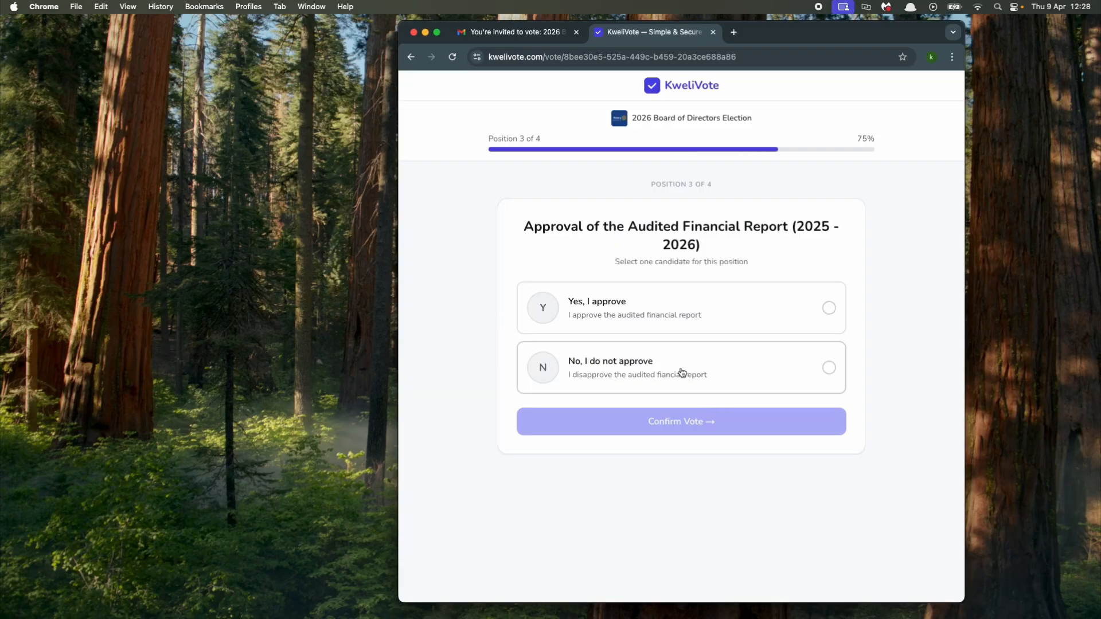
Step: Vote "Yes, I approve" on the Audited Financial Report (2025 - 2026) and "No, I do not approve" on amending the Constitution
left_click(652, 309)
left_click(668, 424)
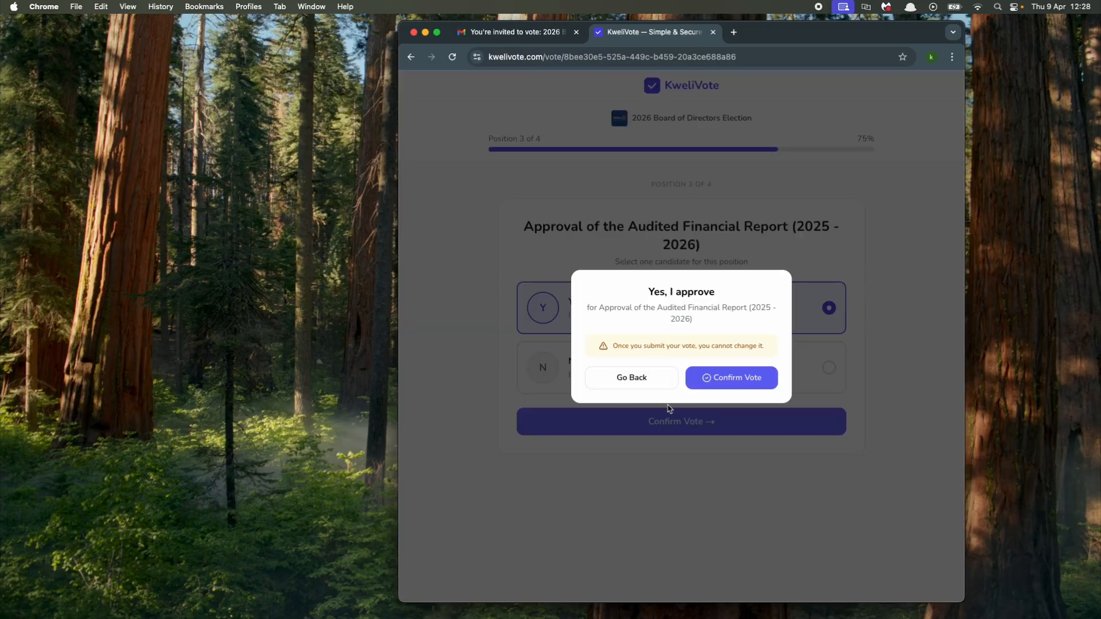
left_click(715, 382)
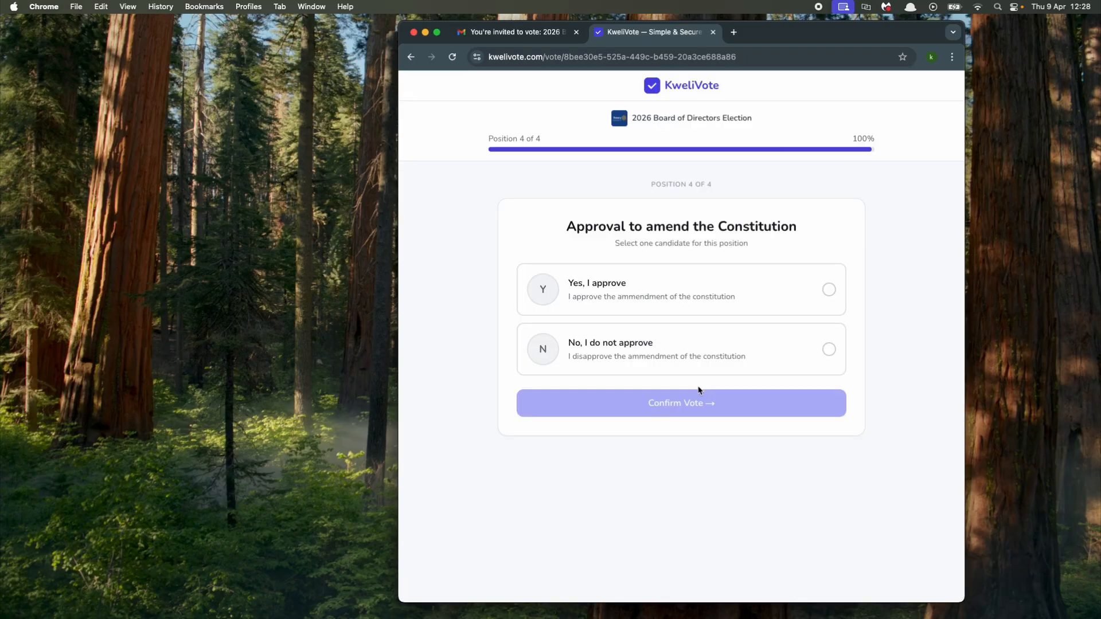
left_click(635, 351)
left_click(652, 409)
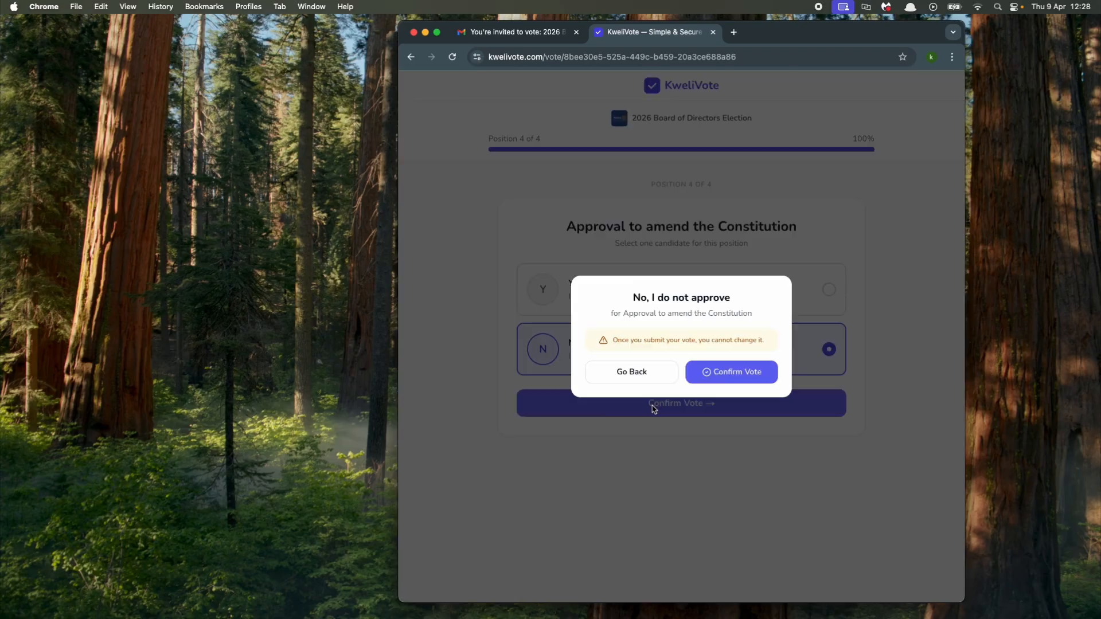
left_click(720, 376)
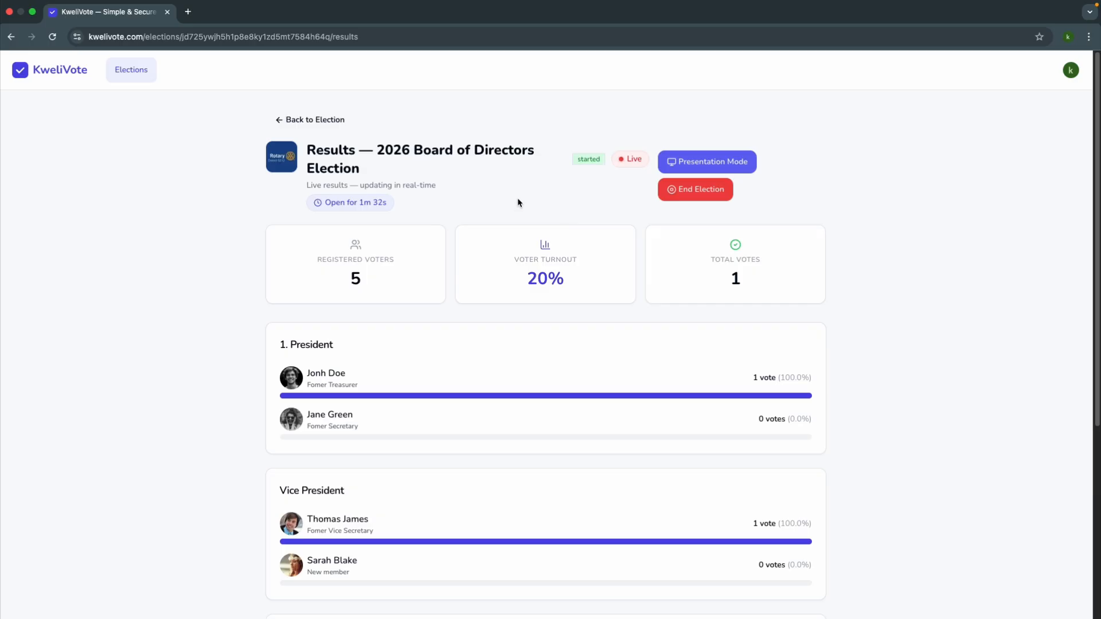
Step: View the live results in presentation mode, exit it and examine the votes for every position on the results page
left_click(699, 163)
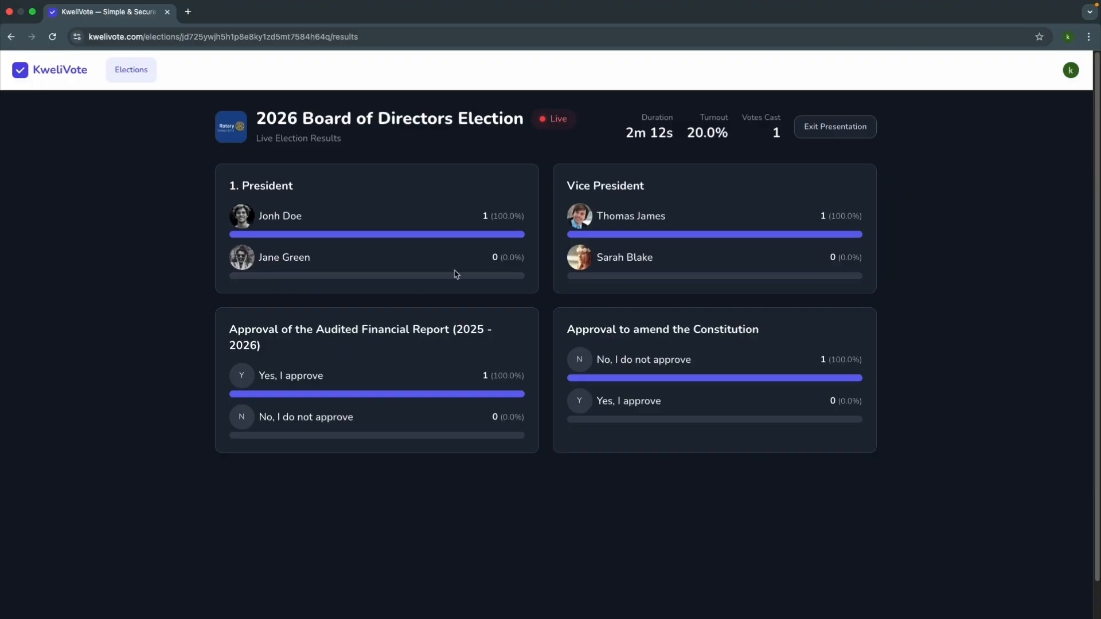
left_click(832, 129)
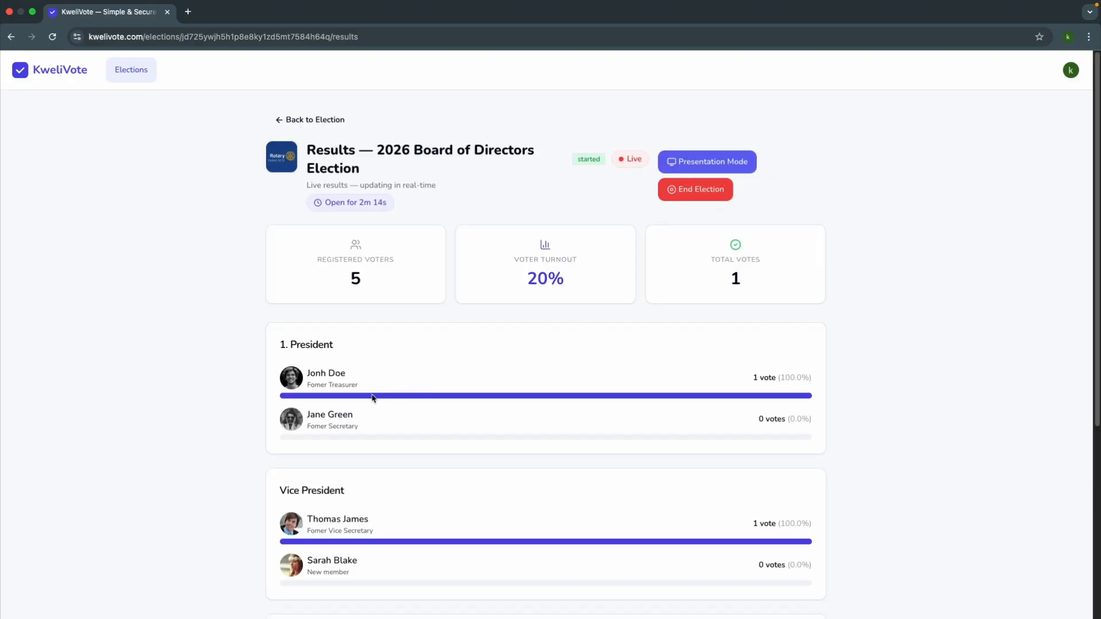
scroll(331, 407, "down", 5)
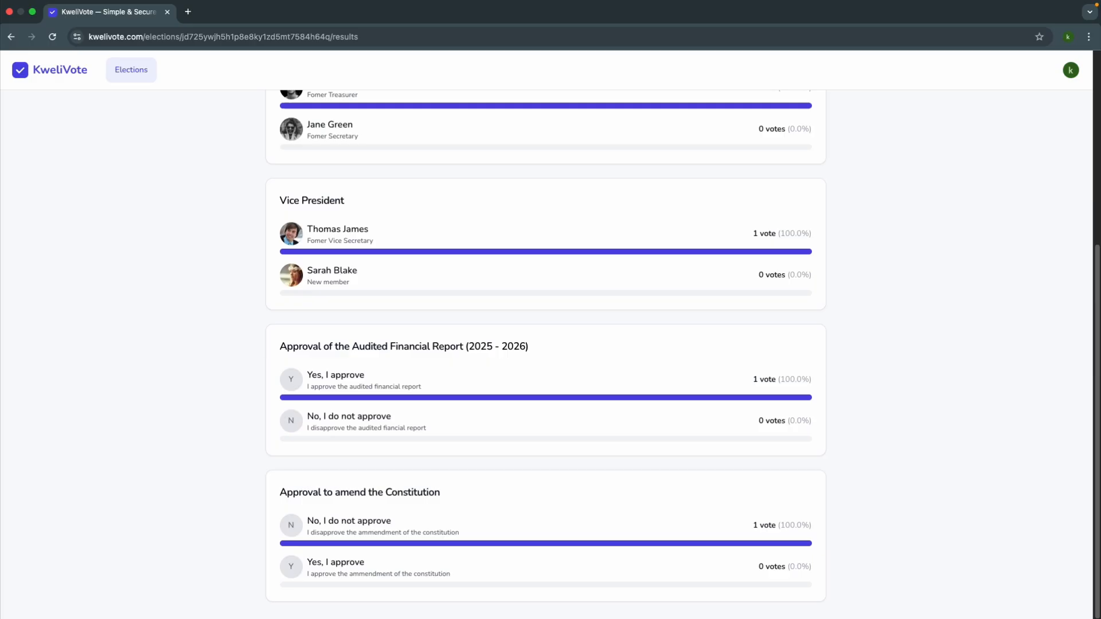
scroll(262, 425, "up", 5)
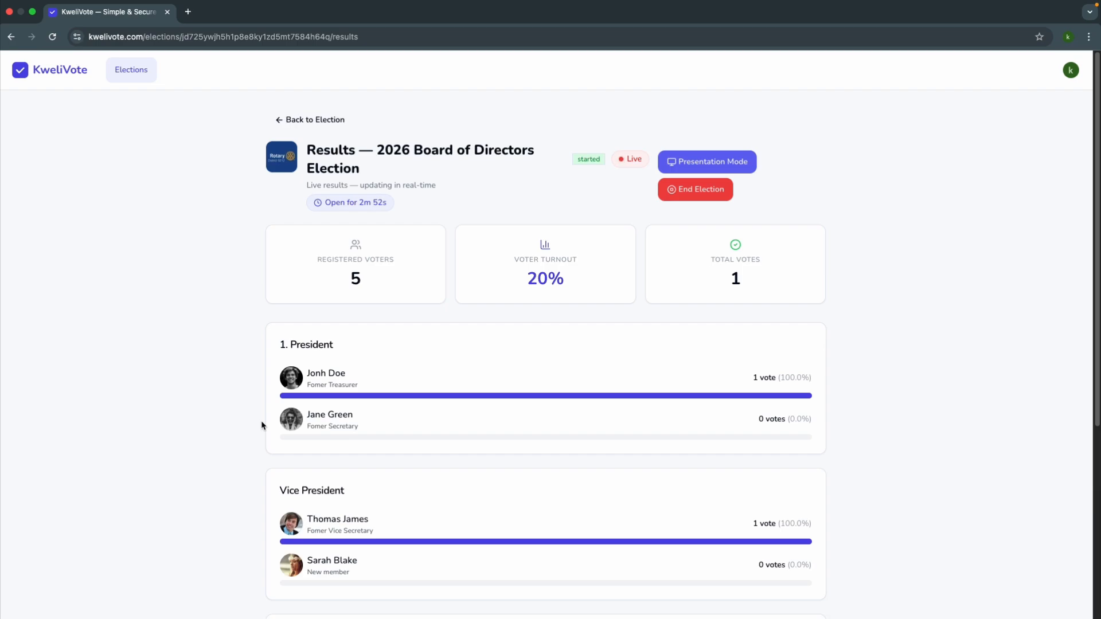
Step: Return to the election's overview and check each voter's status in the voter management section
left_click(297, 125)
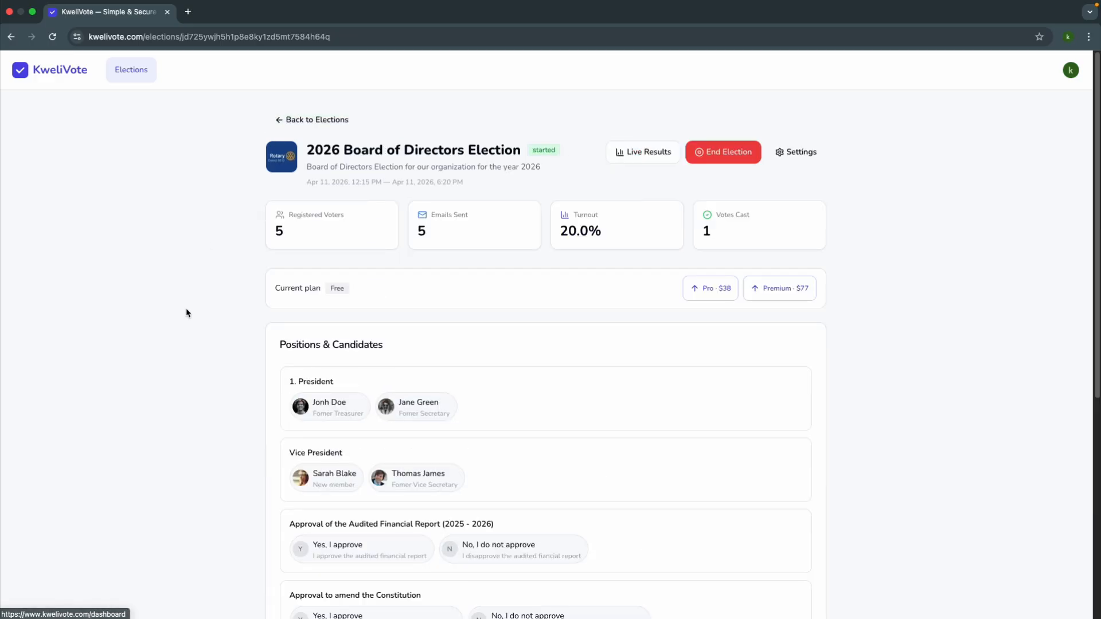
scroll(187, 311, "down", 6)
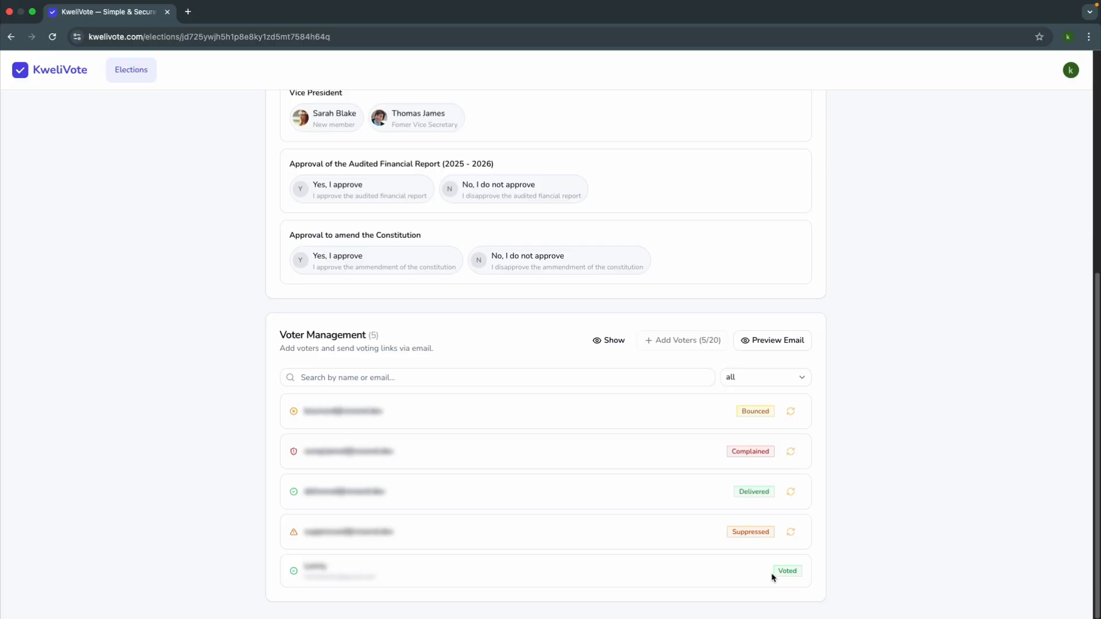
scroll(772, 577, "up", 6)
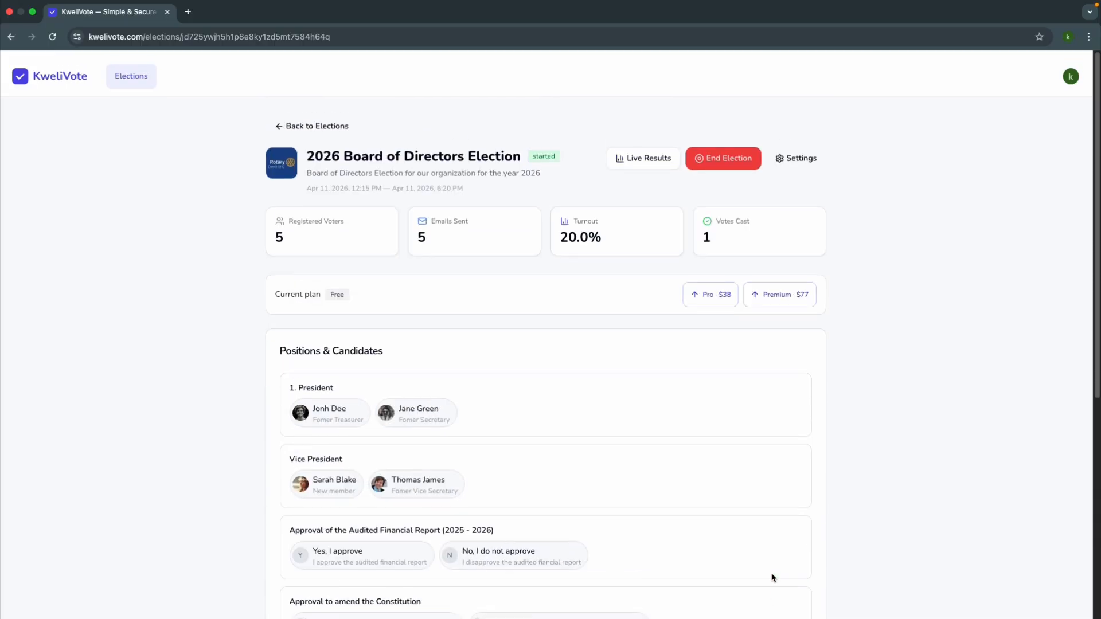
Step: Reopen the live results and end the 2026 Board of Directors Election
left_click(642, 151)
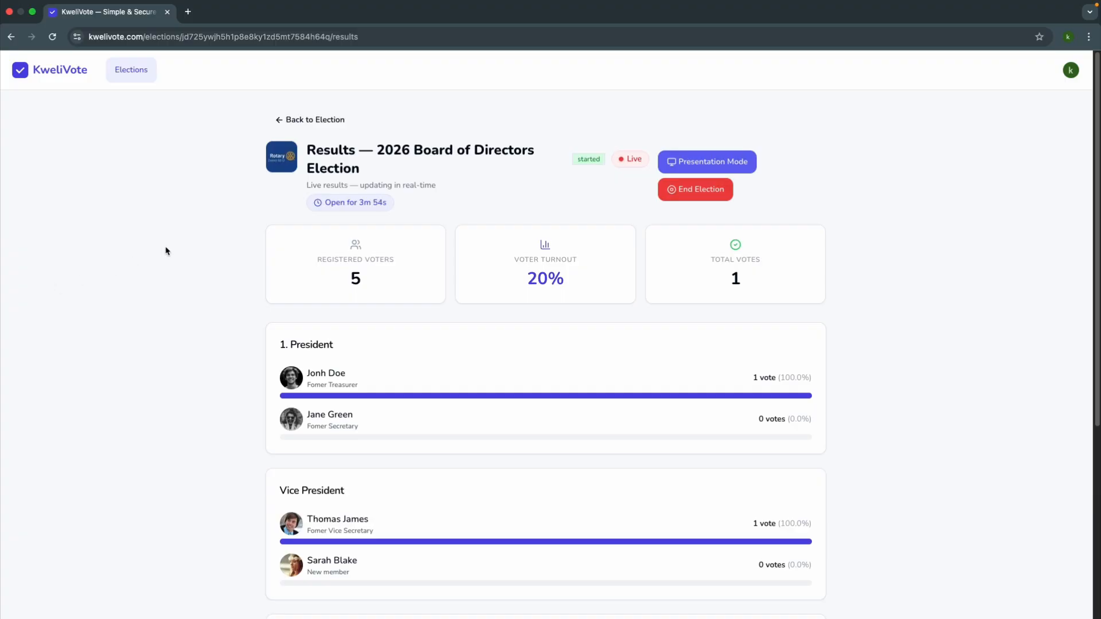
left_click(686, 195)
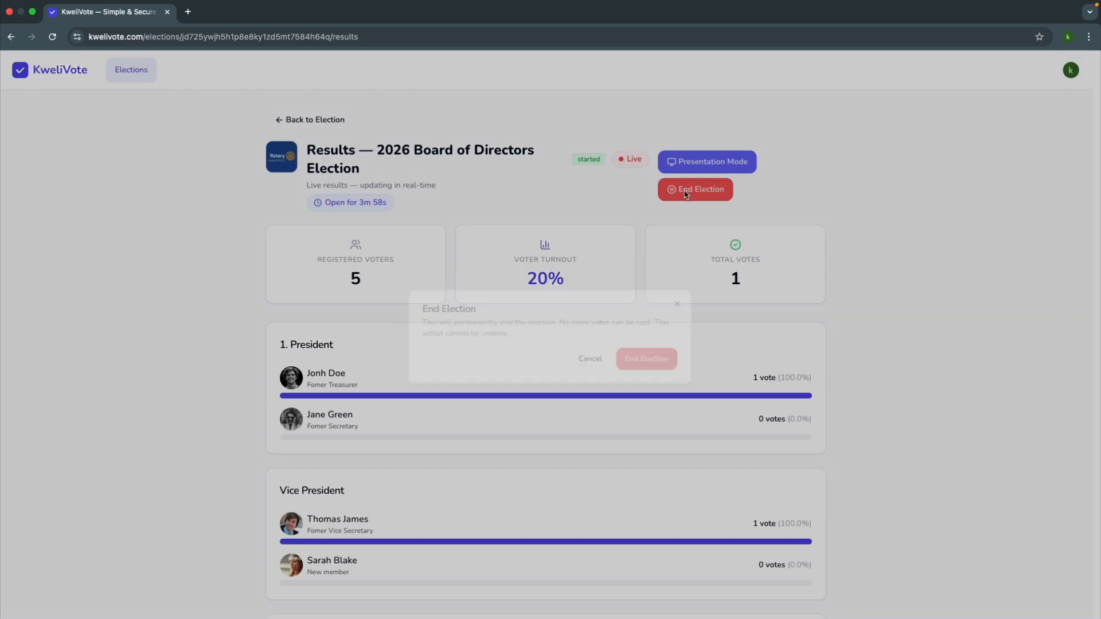
left_click(639, 360)
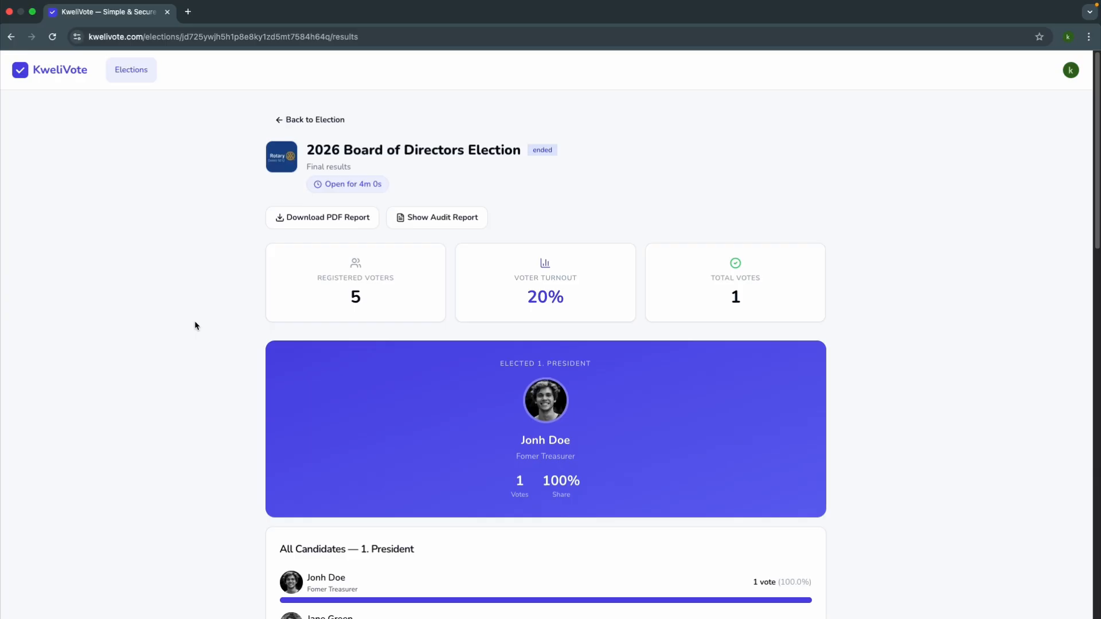
Step: Review the final results, examining the elected option and the vote shares for all four positions
scroll(195, 325, "down", 7)
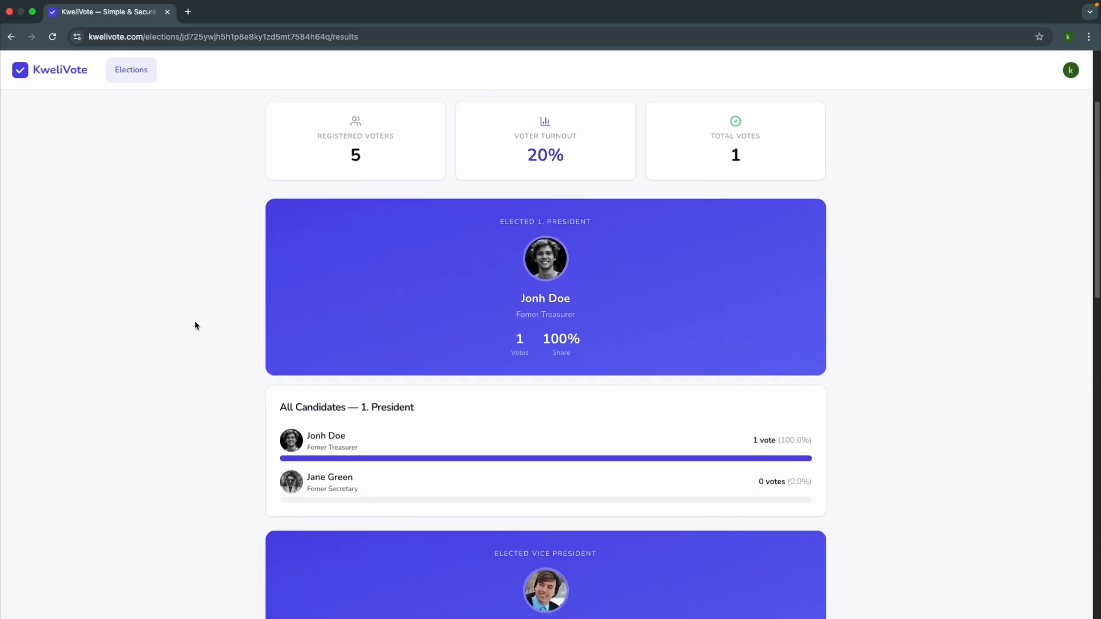
scroll(195, 325, "down", 8)
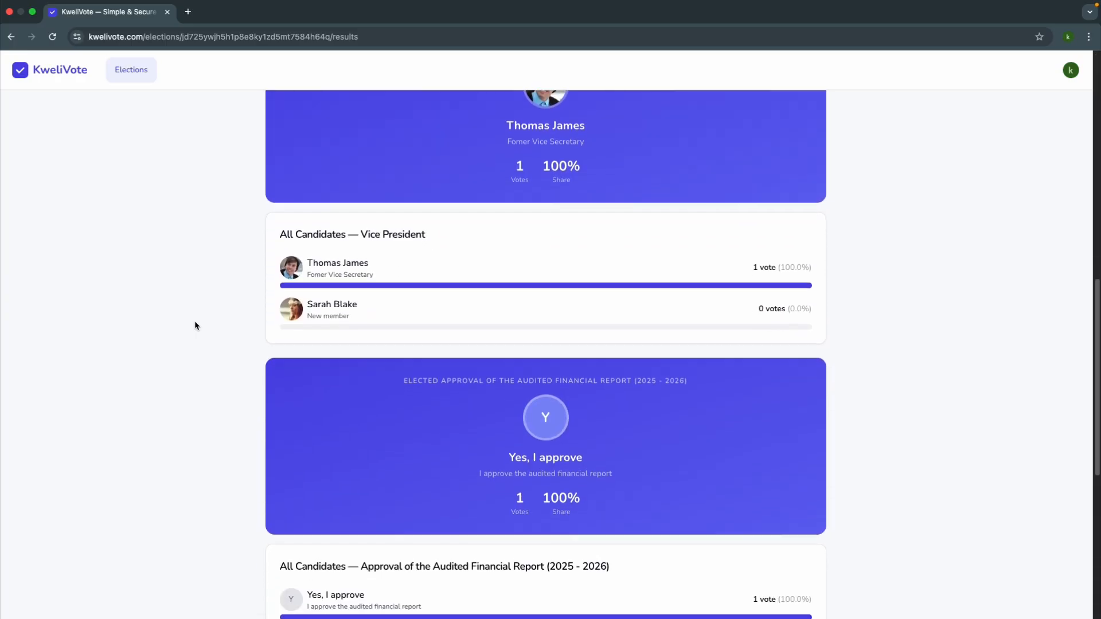
scroll(194, 325, "down", 2)
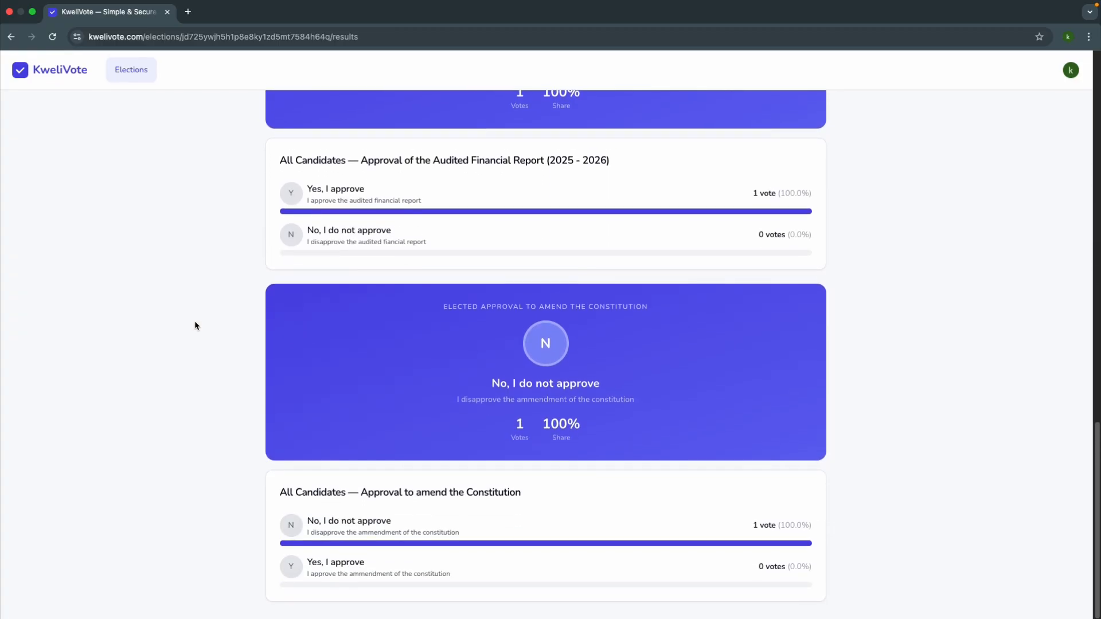
scroll(194, 325, "up", 5)
scroll(195, 324, "up", 12)
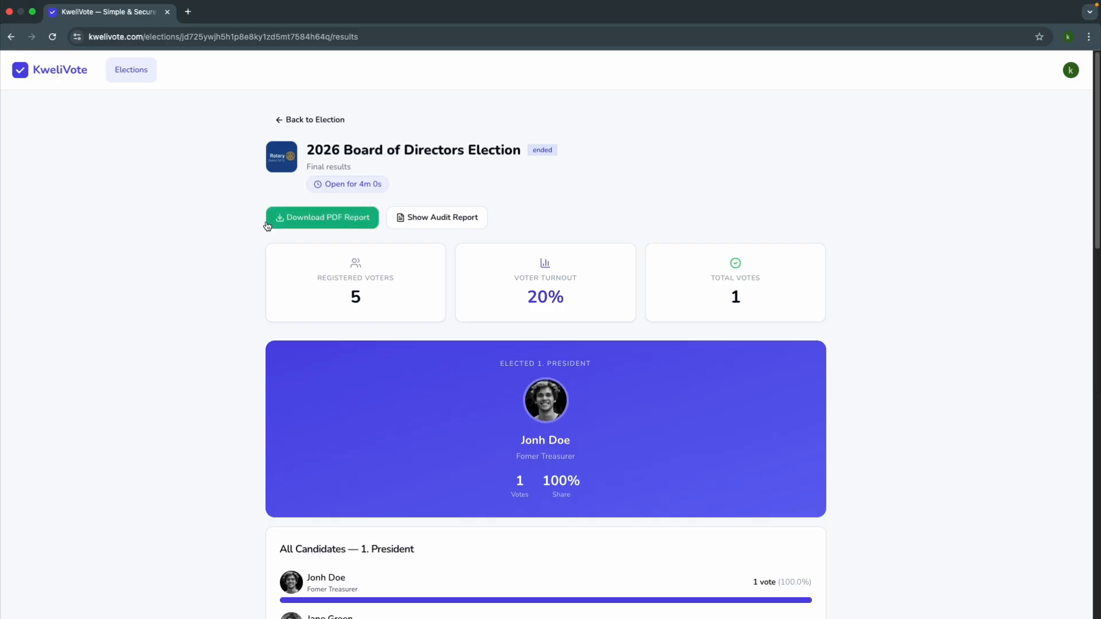
Step: Save the election report as a PDF and return to the final results page
left_click(305, 223)
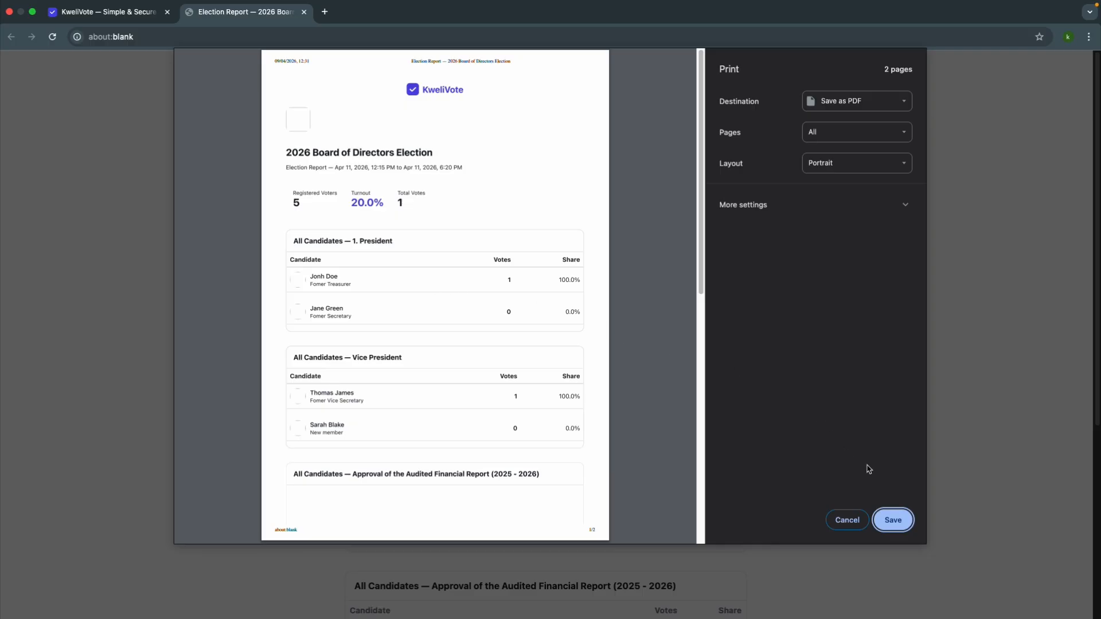
left_click(897, 522)
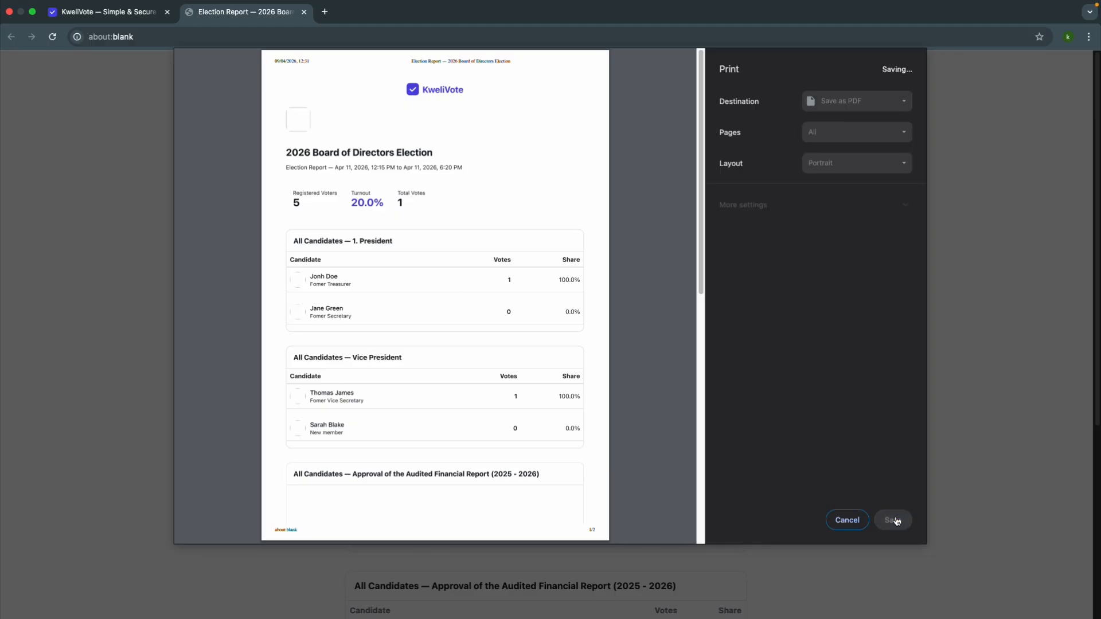
left_click(641, 365)
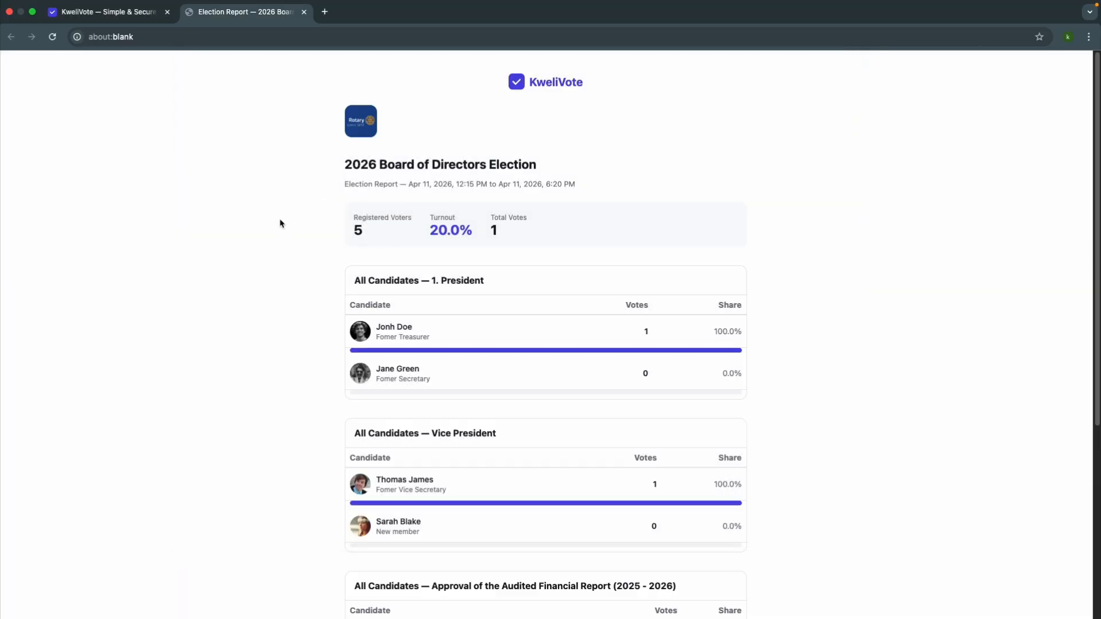
left_click(135, 17)
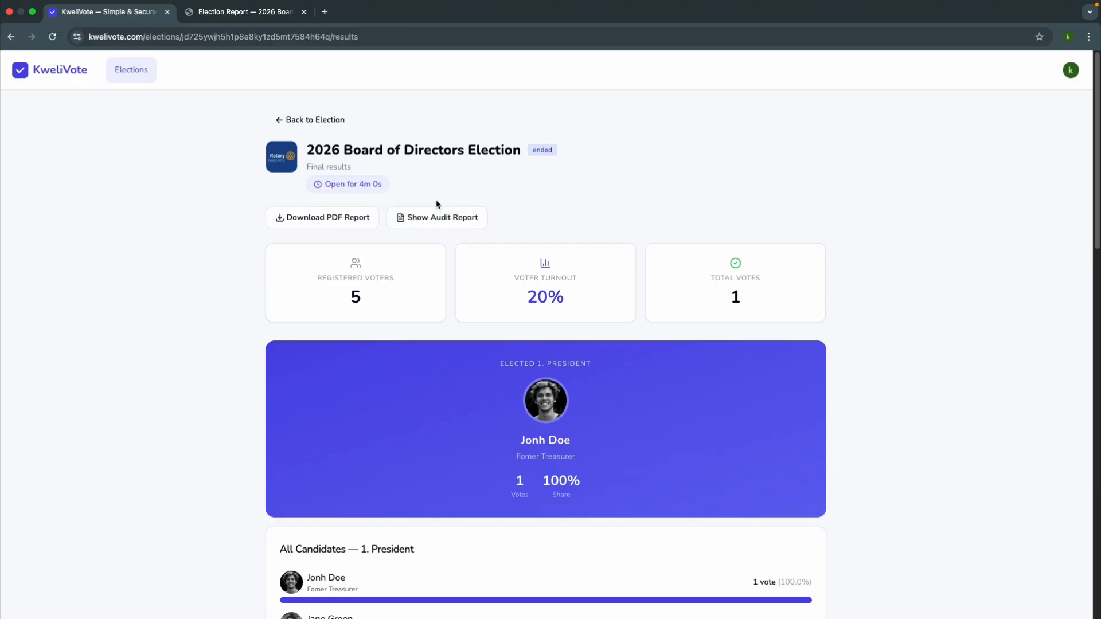
Step: Open the election's audit report, examine the full timeline of recorded events, and return to the final results
left_click(432, 217)
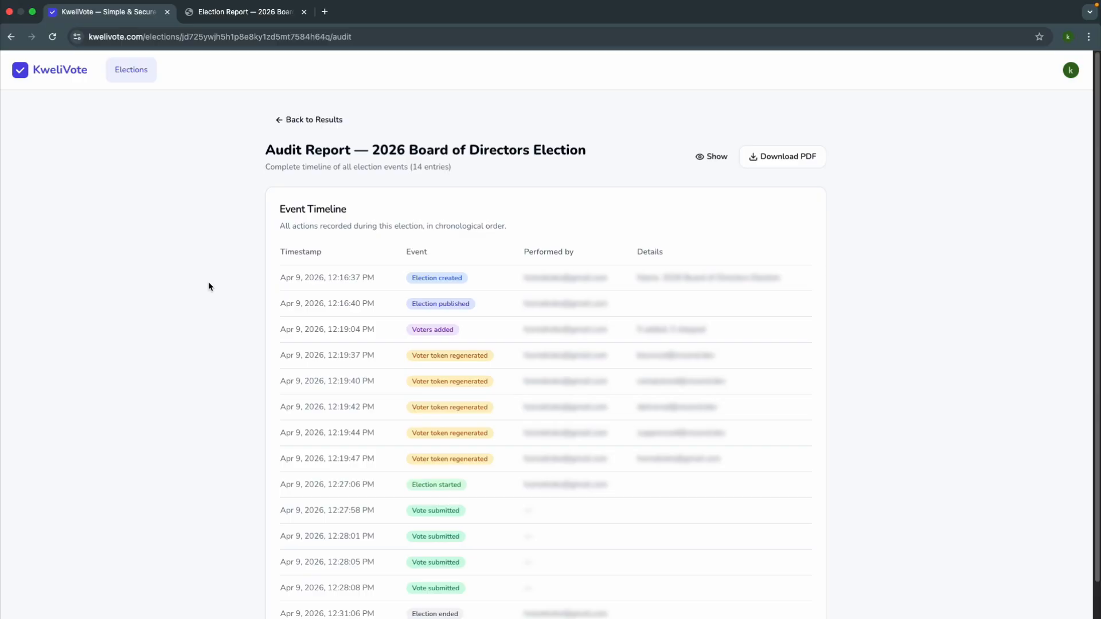
scroll(208, 284, "down", 1)
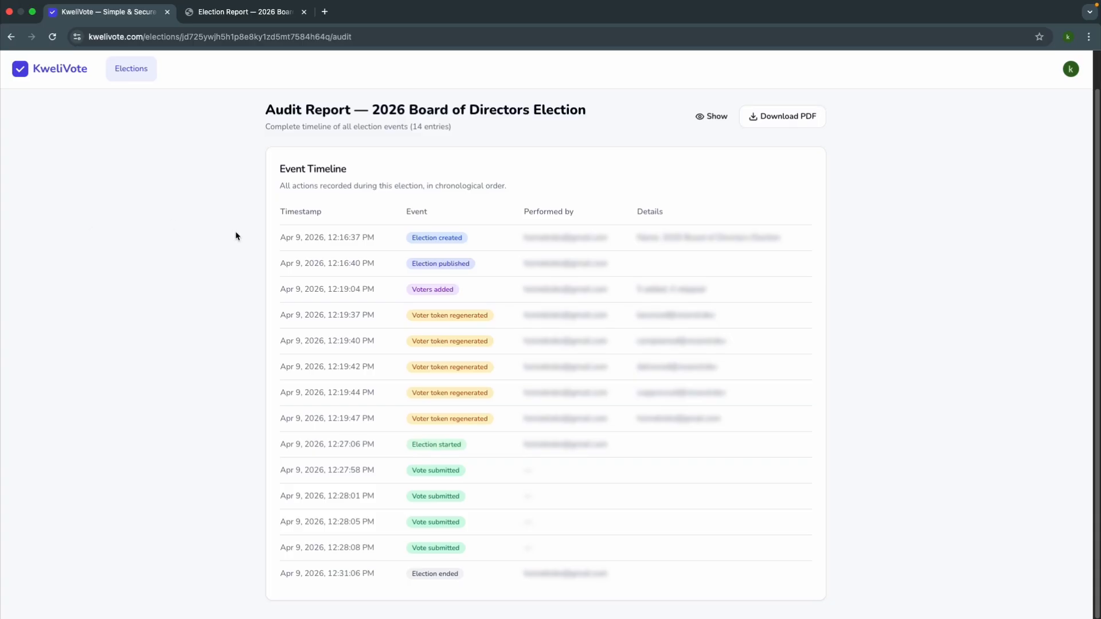
scroll(229, 224, "up", 1)
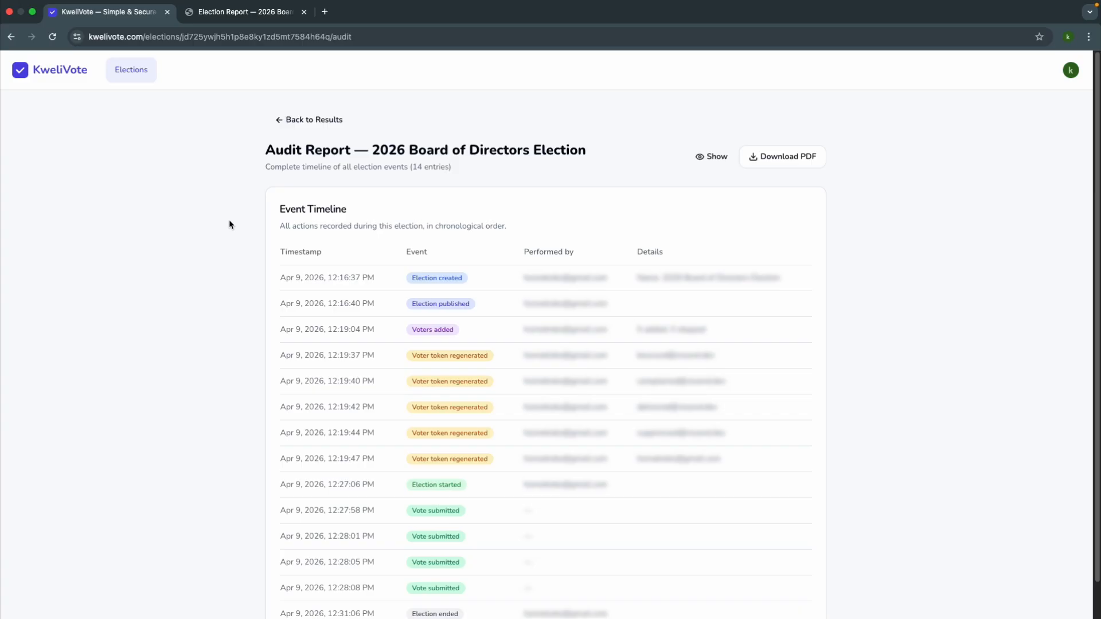
left_click(304, 130)
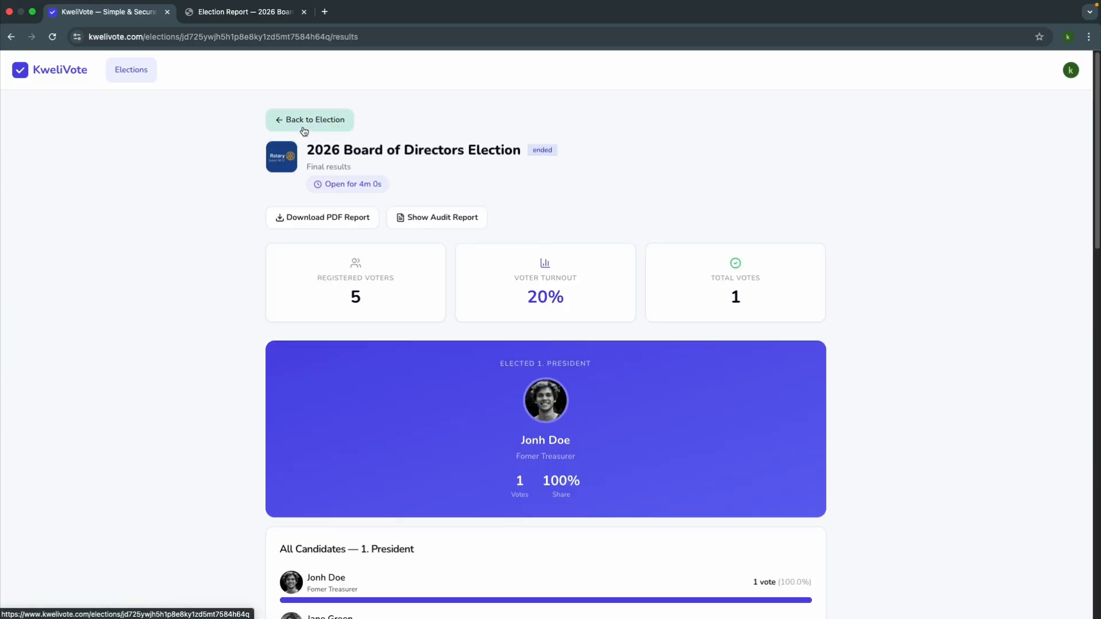
Step: Return to the election's overview and archive the 2026 Board of Directors Election
left_click(304, 129)
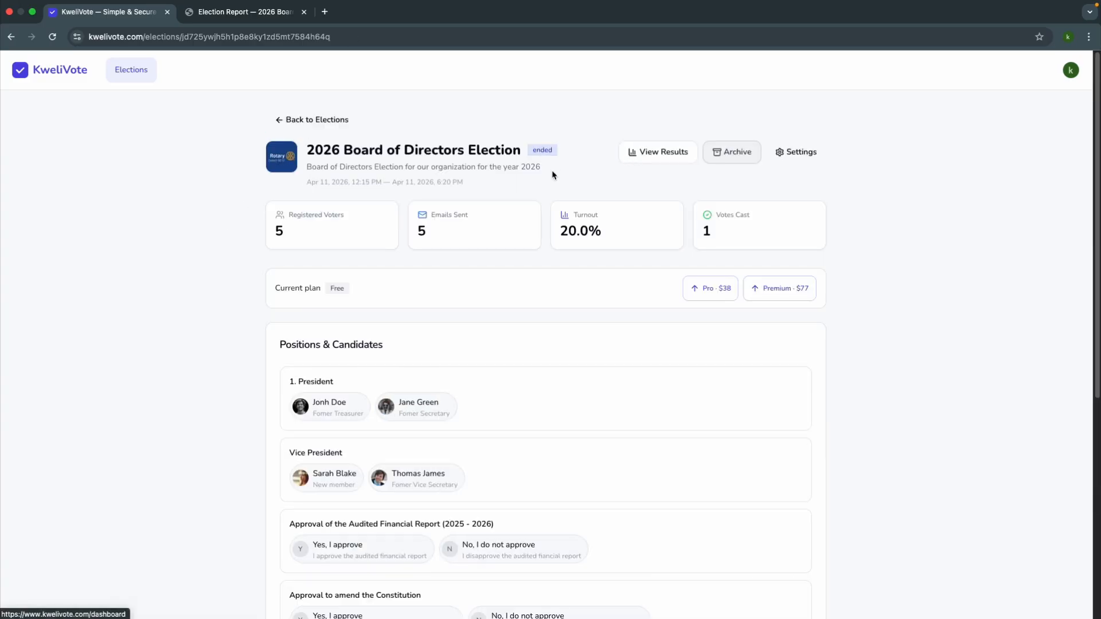
left_click(726, 152)
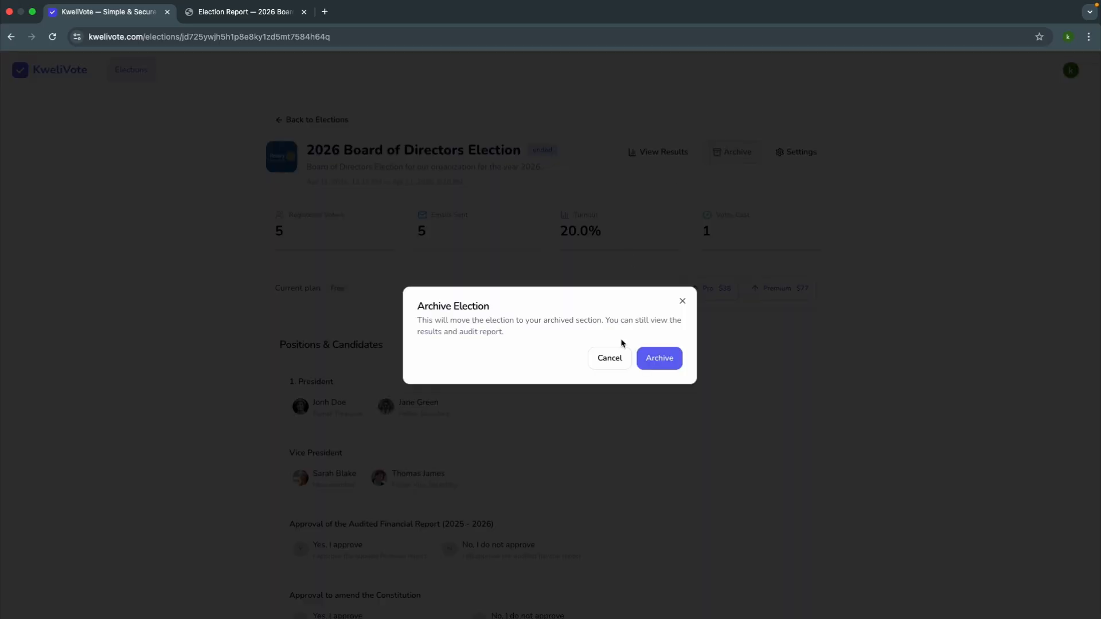
left_click(661, 359)
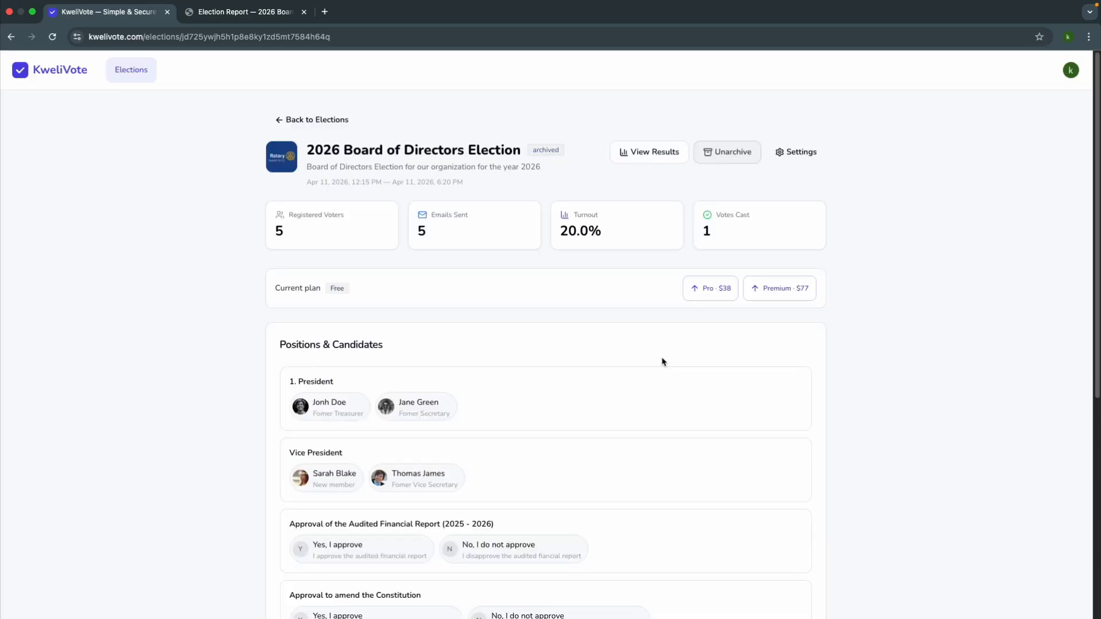